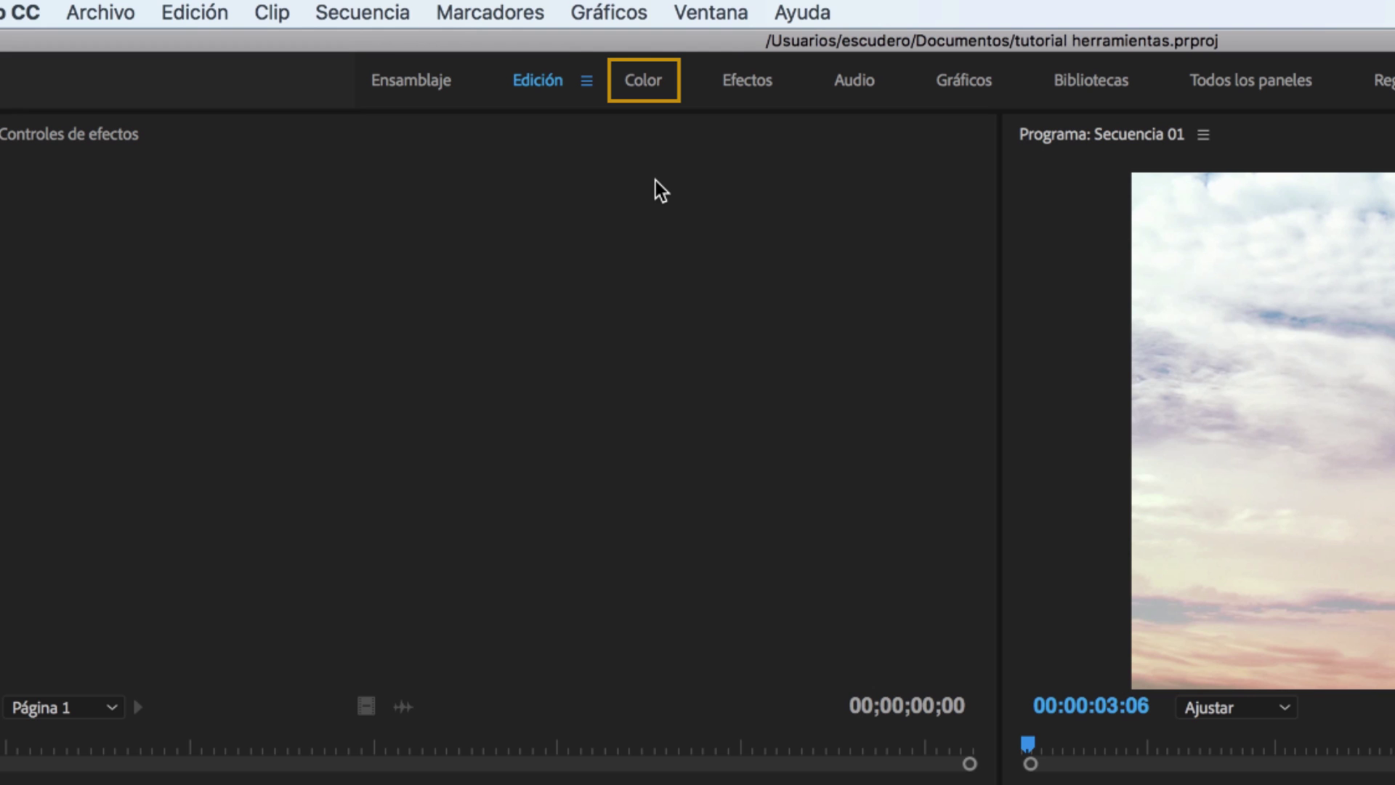
- Switch to the Color workspace, expand Corrección básica and select the Referencia.mov clip
{"action": "left_click", "coordinate": [493, 48]}
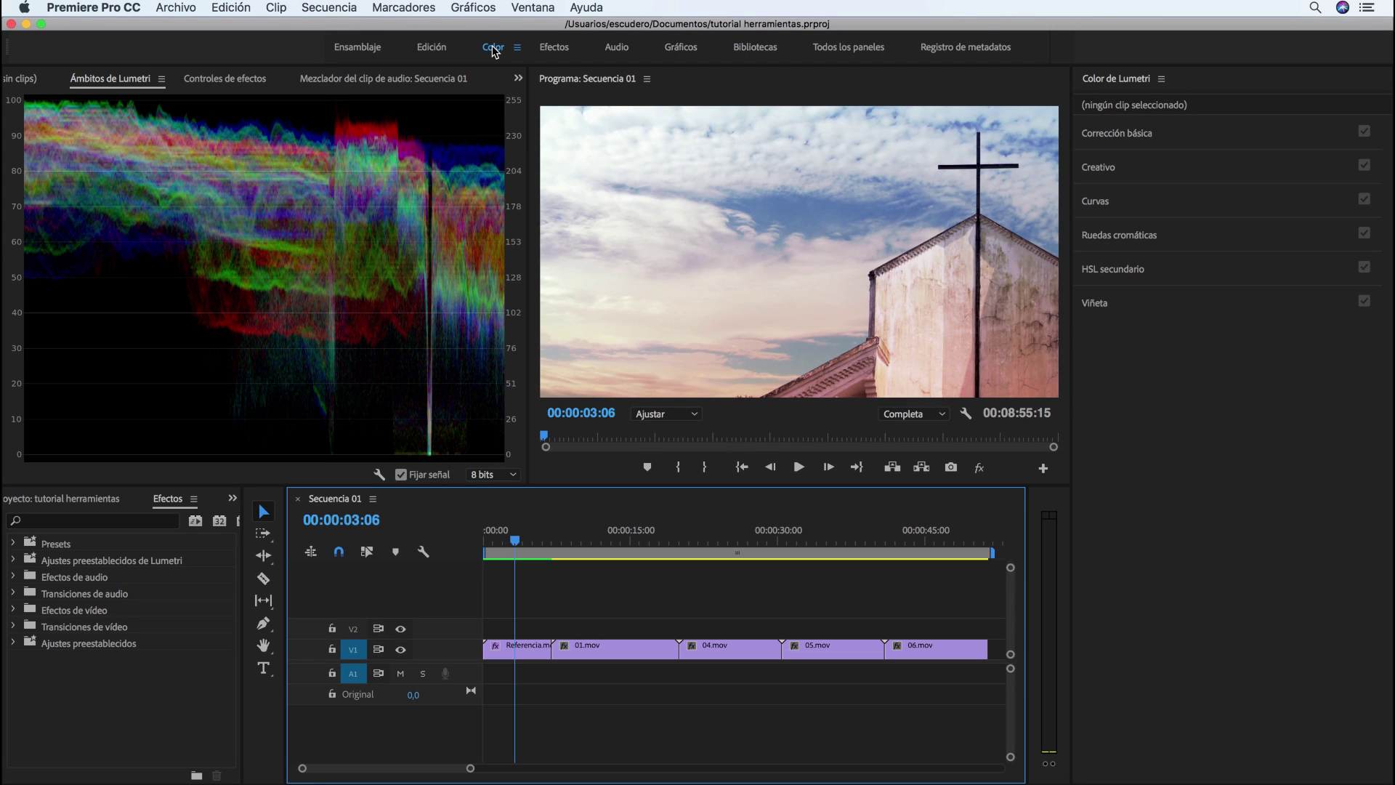
{"action": "left_click", "coordinate": [493, 49]}
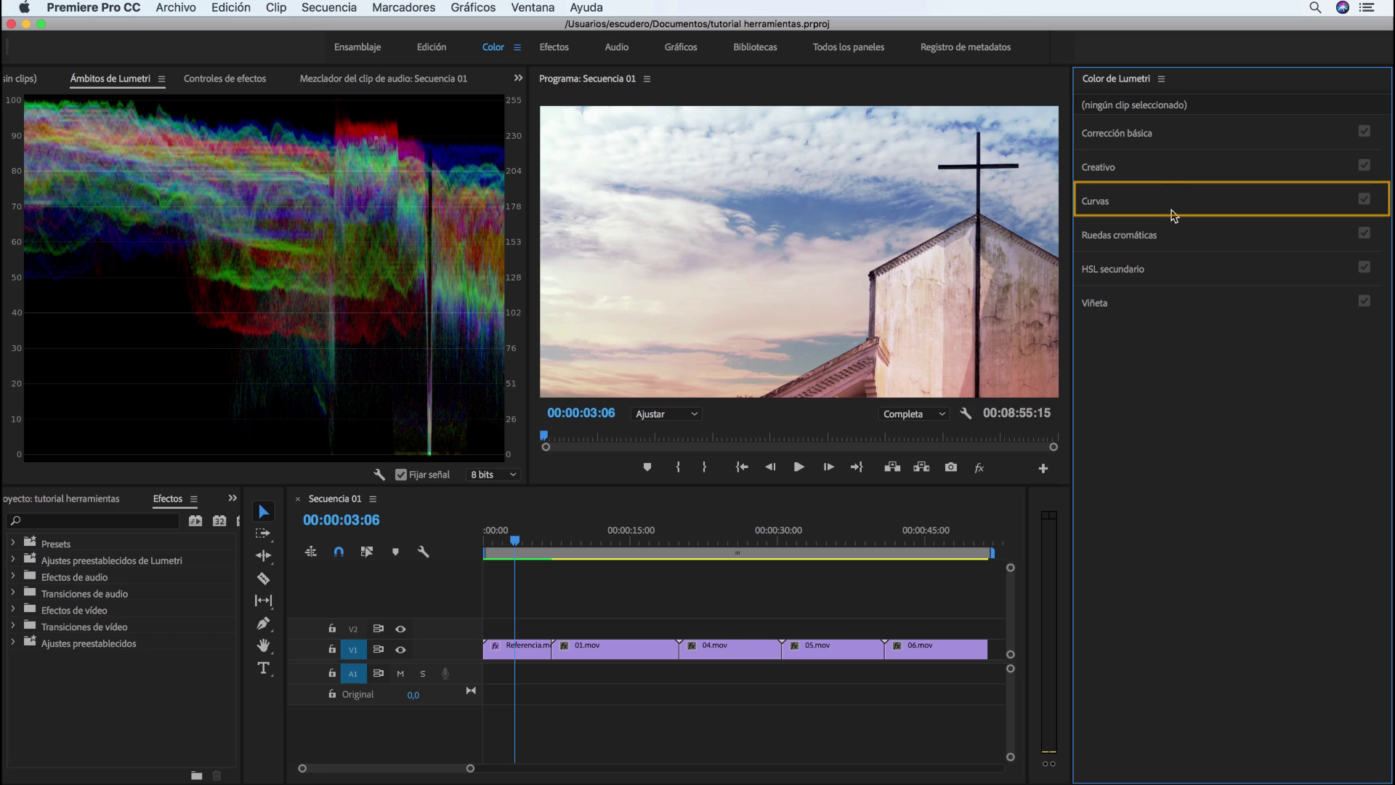
{"action": "left_click", "coordinate": [1151, 141]}
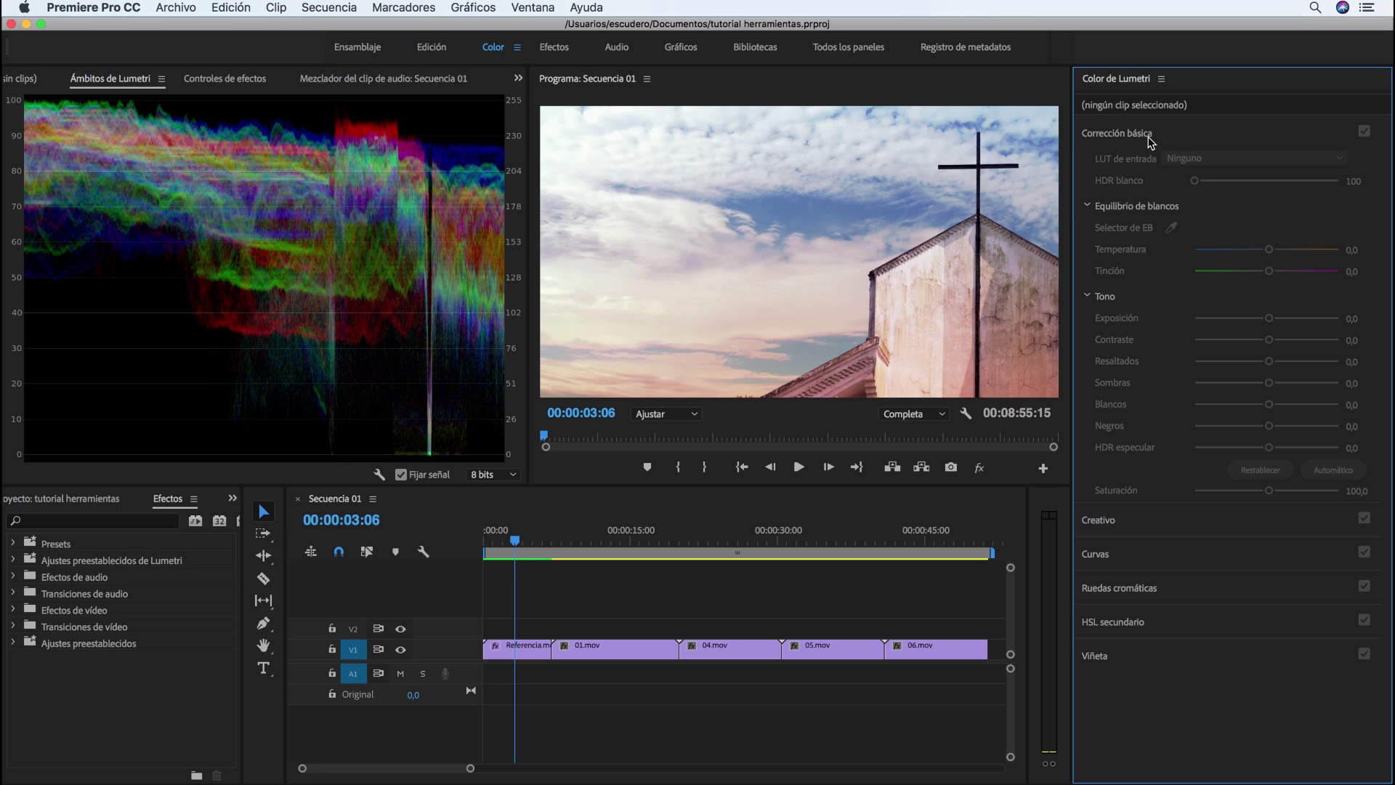
{"action": "left_click", "coordinate": [524, 648]}
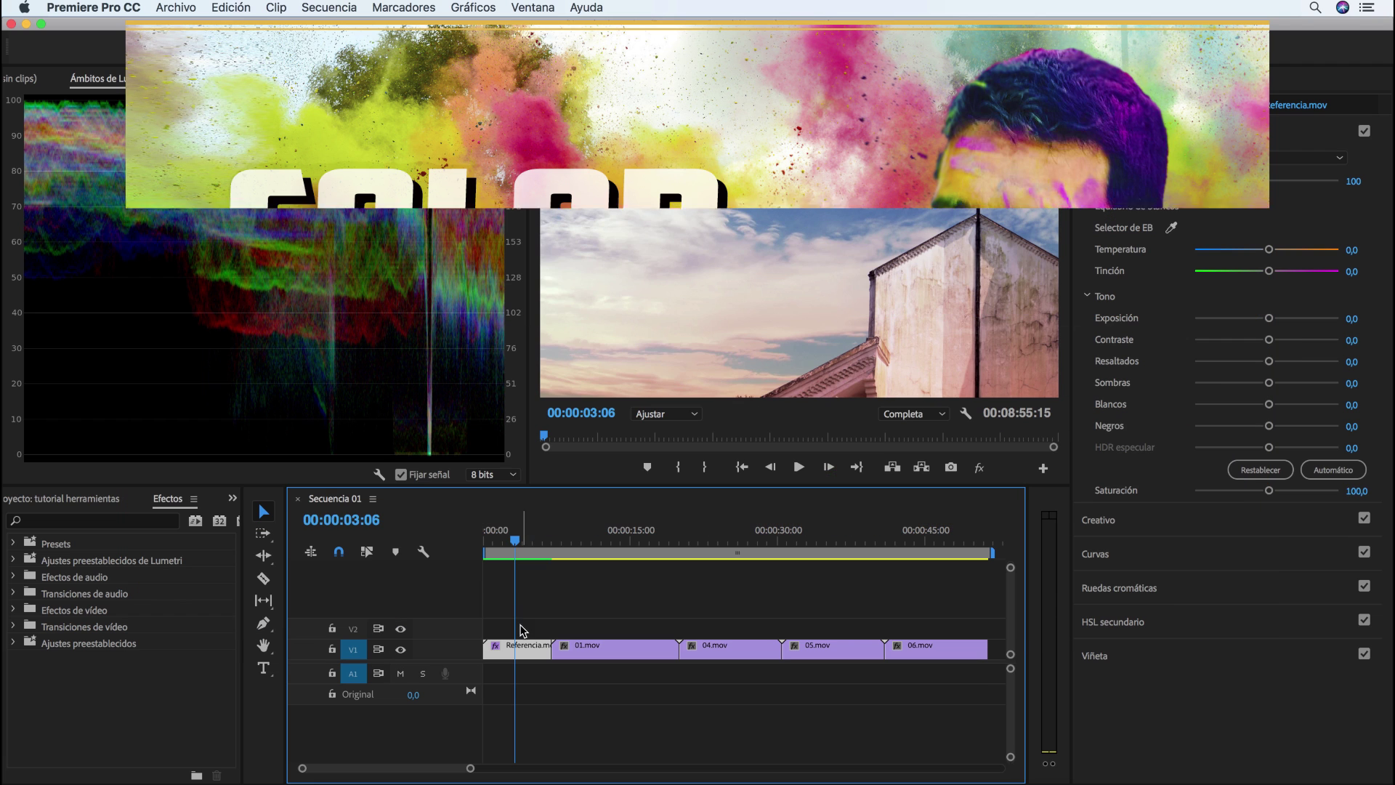
- Change the Lumetri waveform scope from RGB to a white luma display
{"action": "left_click", "coordinate": [375, 474]}
{"action": "left_click", "coordinate": [587, 626]}
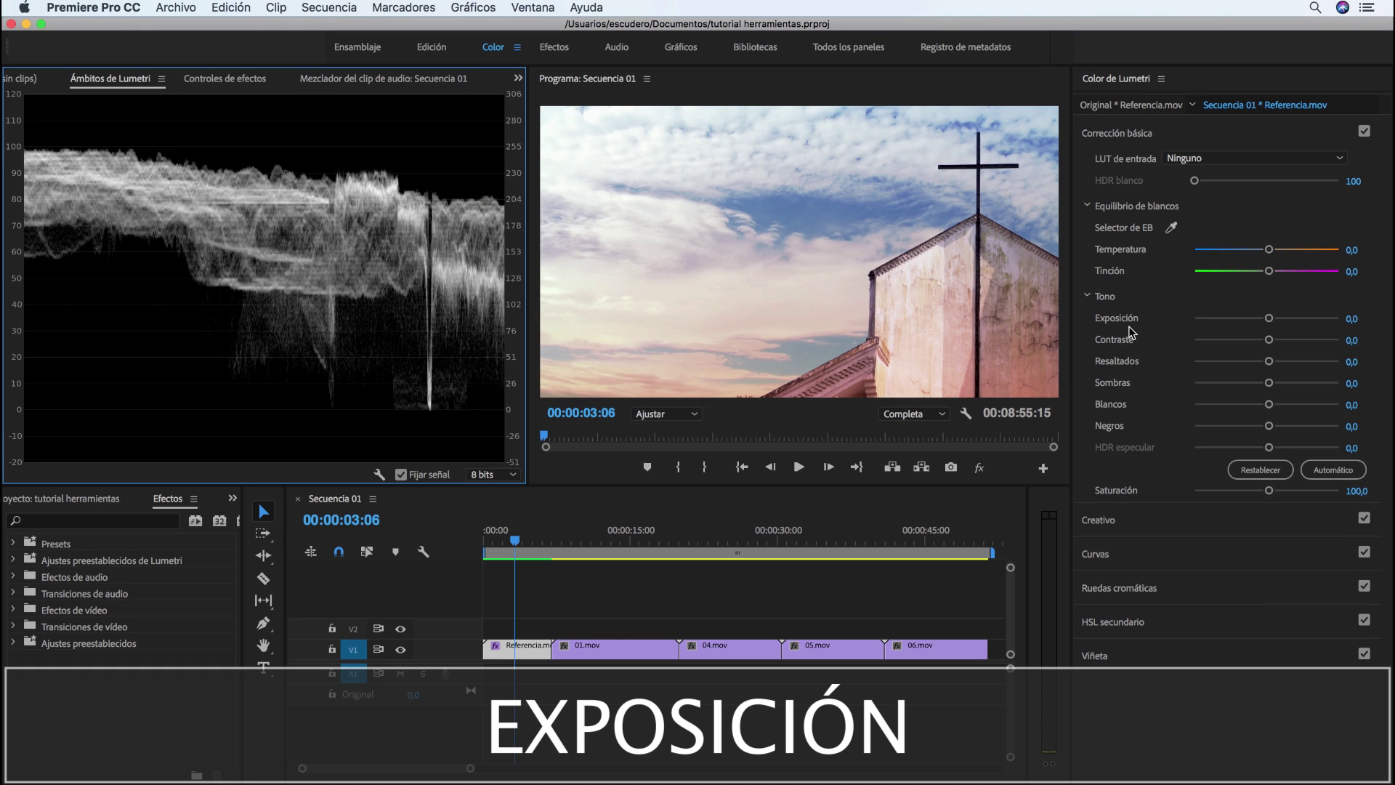
{"action": "mouse_move", "coordinate": [1271, 319]}
{"action": "left_mouse_down"}
{"action": "mouse_move", "coordinate": [1300, 318]}
{"action": "mouse_move", "coordinate": [1237, 319]}
{"action": "left_mouse_up"}
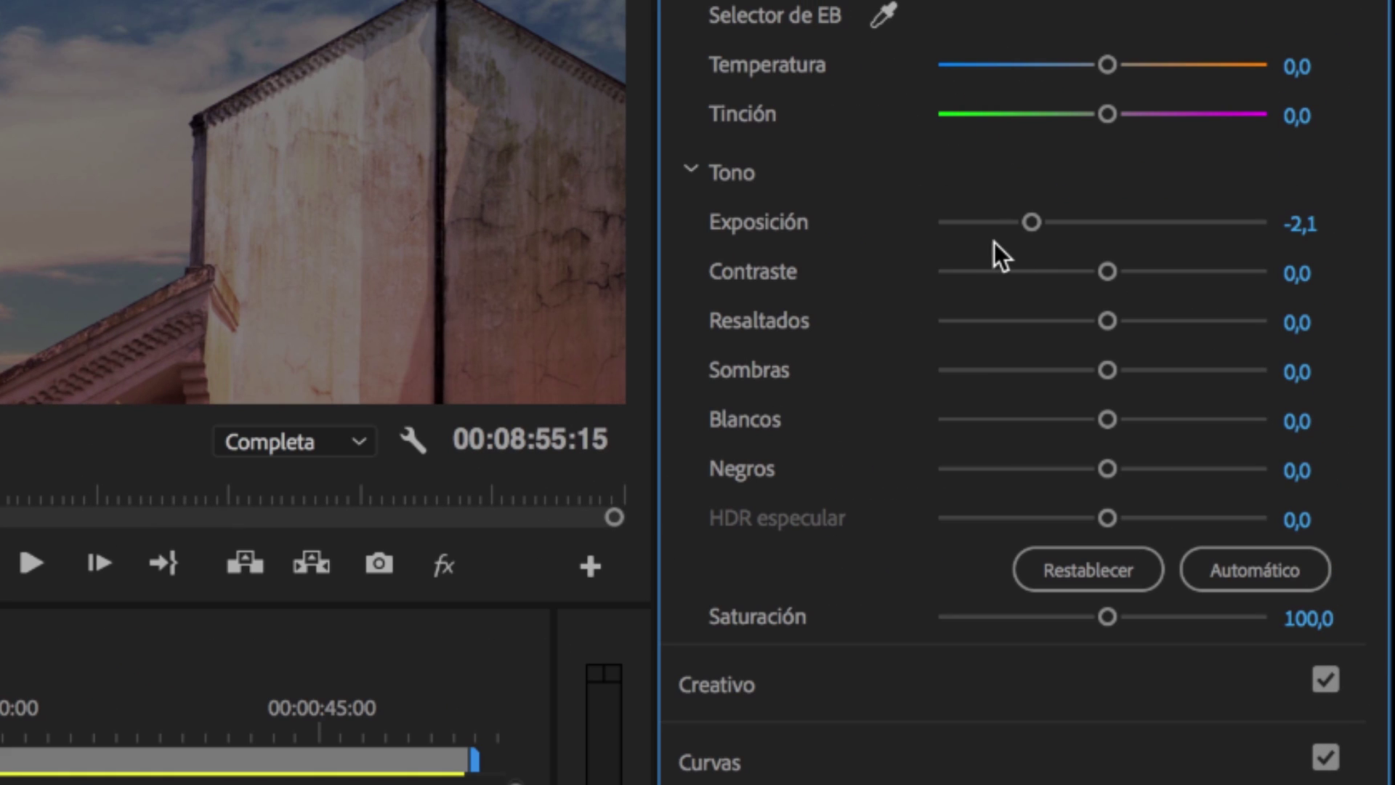
{"action": "double_click", "coordinate": [1031, 223]}
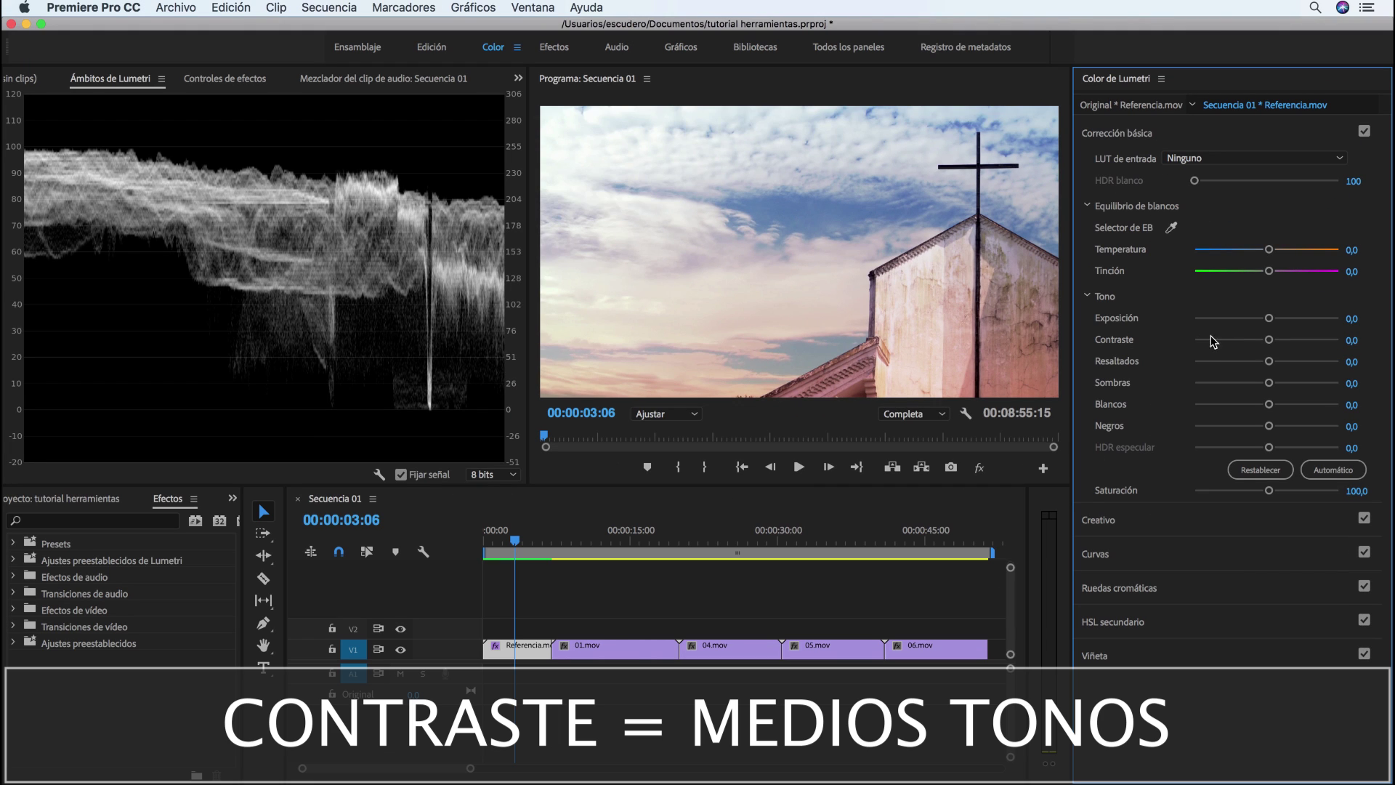
{"action": "mouse_move", "coordinate": [1271, 343]}
{"action": "left_mouse_down"}
{"action": "mouse_move", "coordinate": [1321, 345]}
{"action": "mouse_move", "coordinate": [1202, 342]}
{"action": "mouse_move", "coordinate": [1311, 345]}
{"action": "left_mouse_up"}
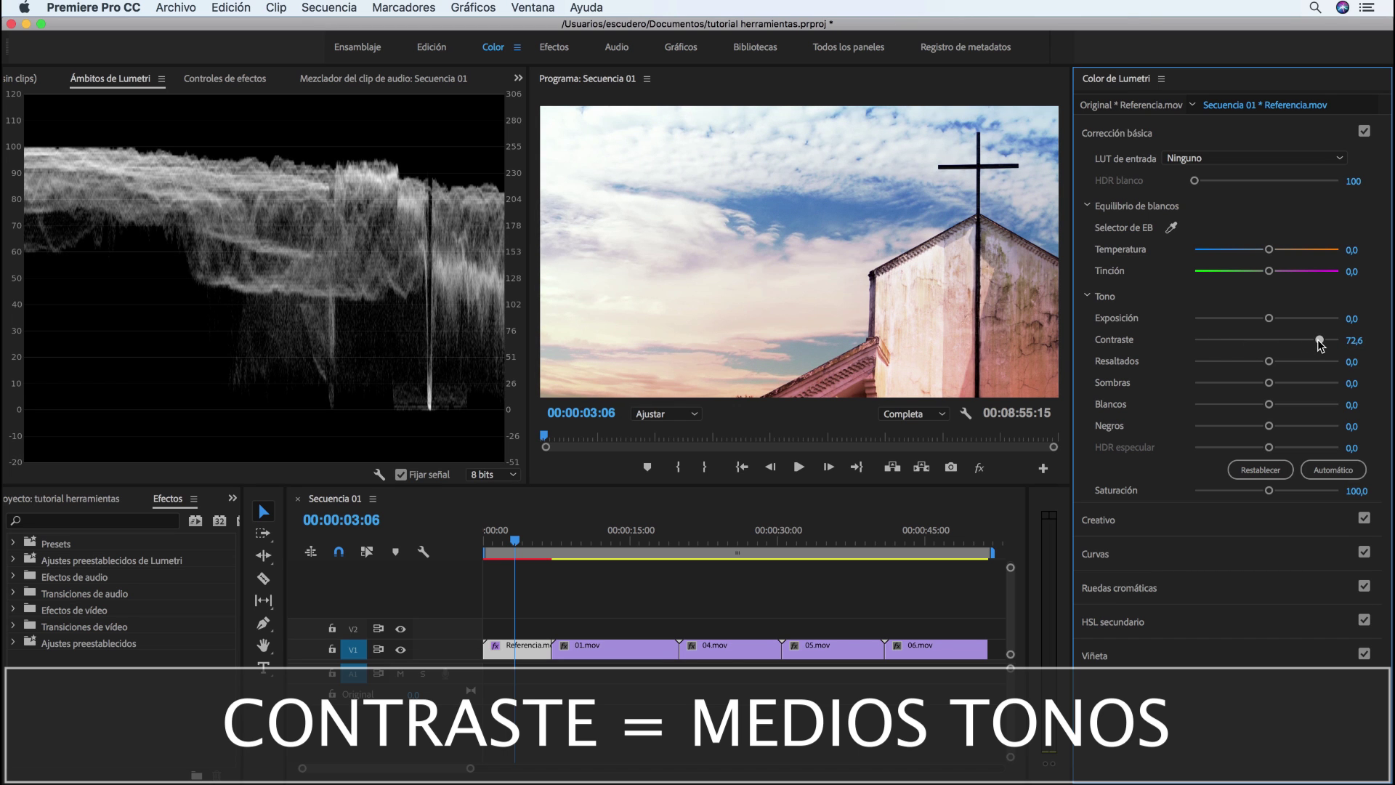
{"action": "left_click_drag", "start_coordinate": [1311, 345], "coordinate": [1218, 343]}
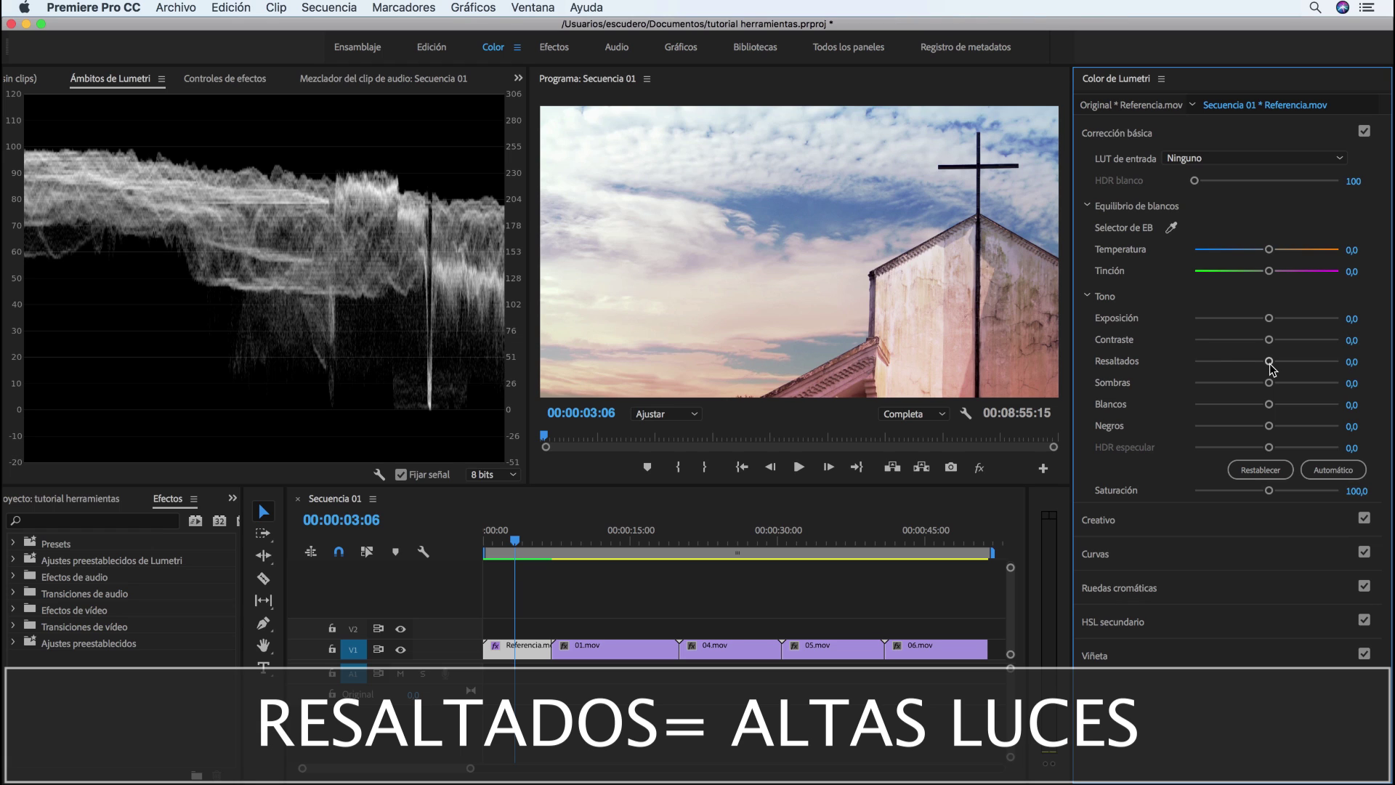
{"action": "left_click_drag", "start_coordinate": [1270, 361], "coordinate": [1320, 364]}
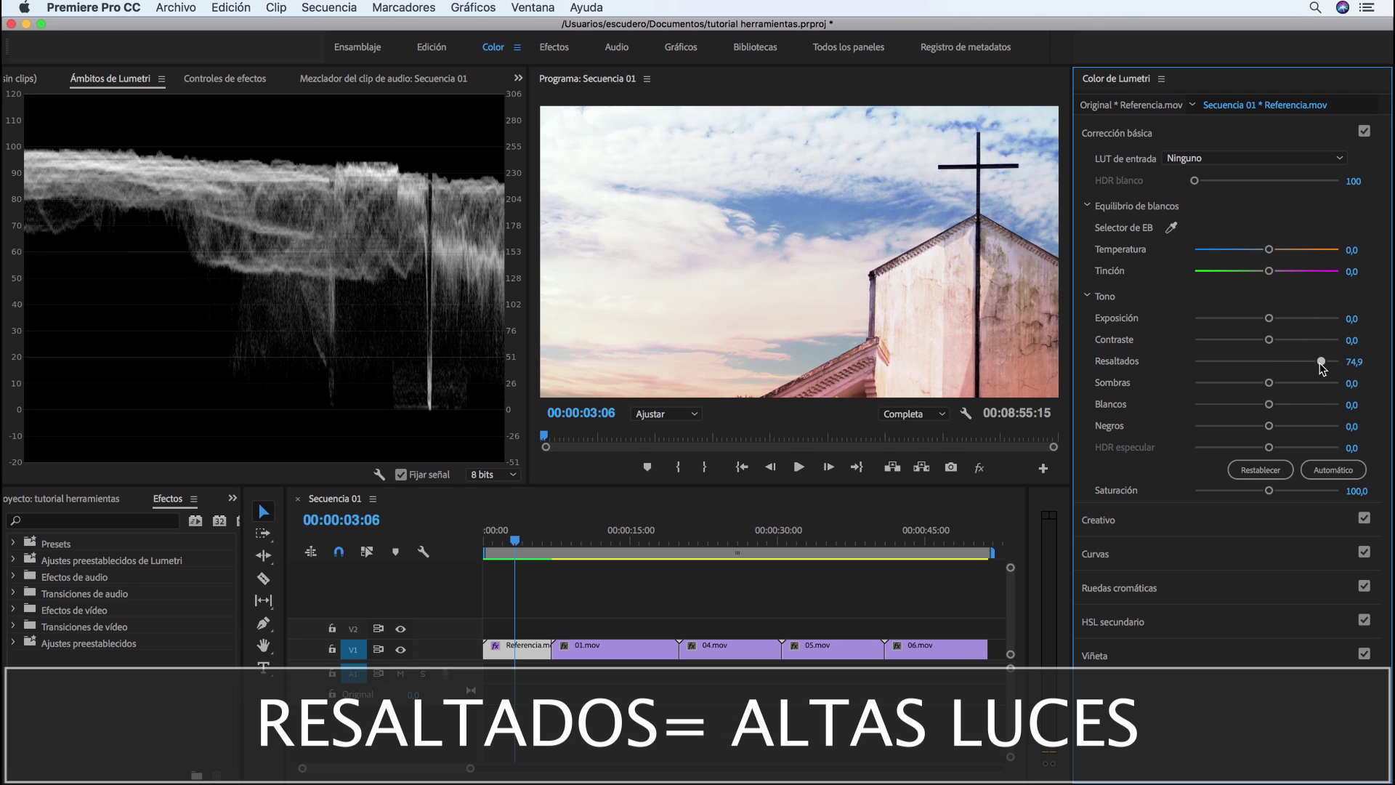
{"action": "left_click_drag", "start_coordinate": [1321, 363], "coordinate": [1211, 363]}
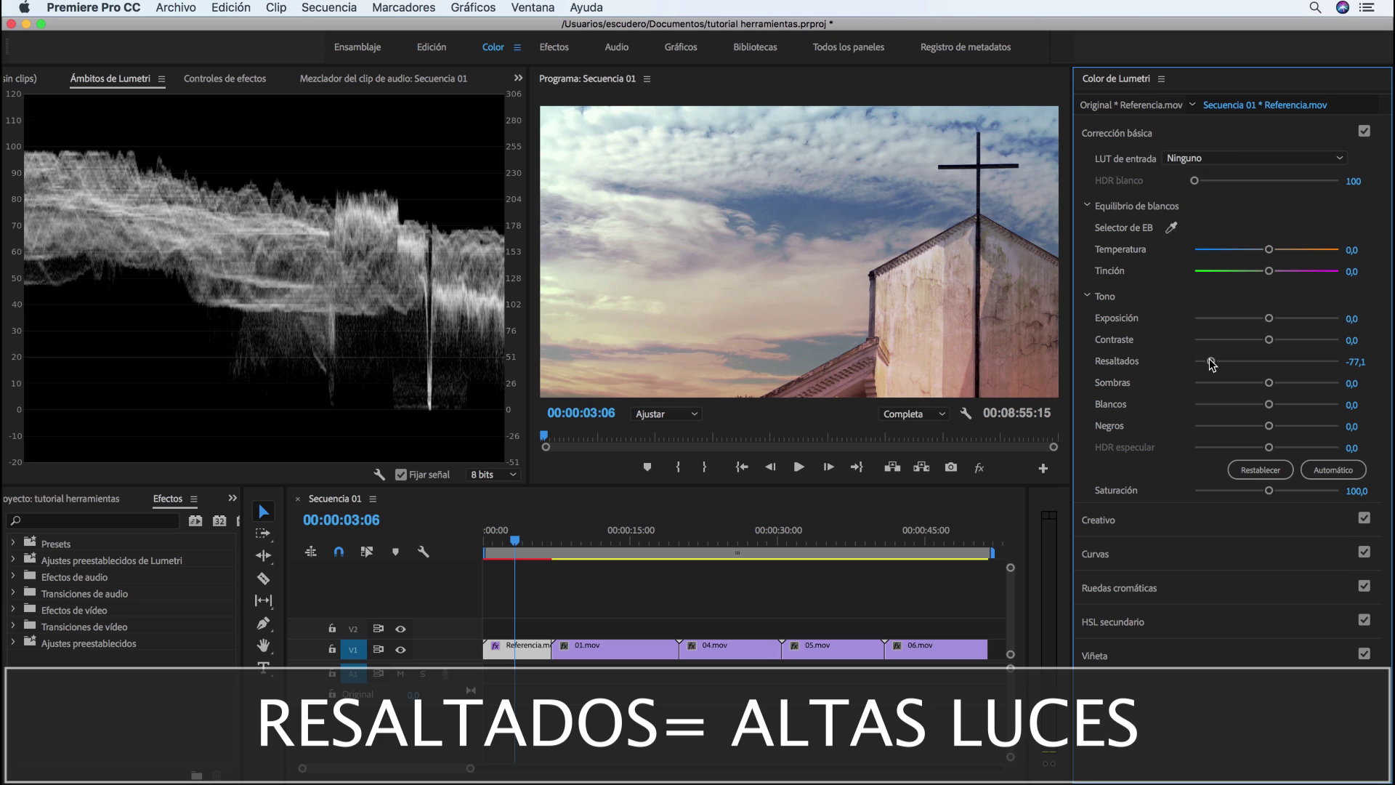
{"action": "double_click", "coordinate": [1211, 362]}
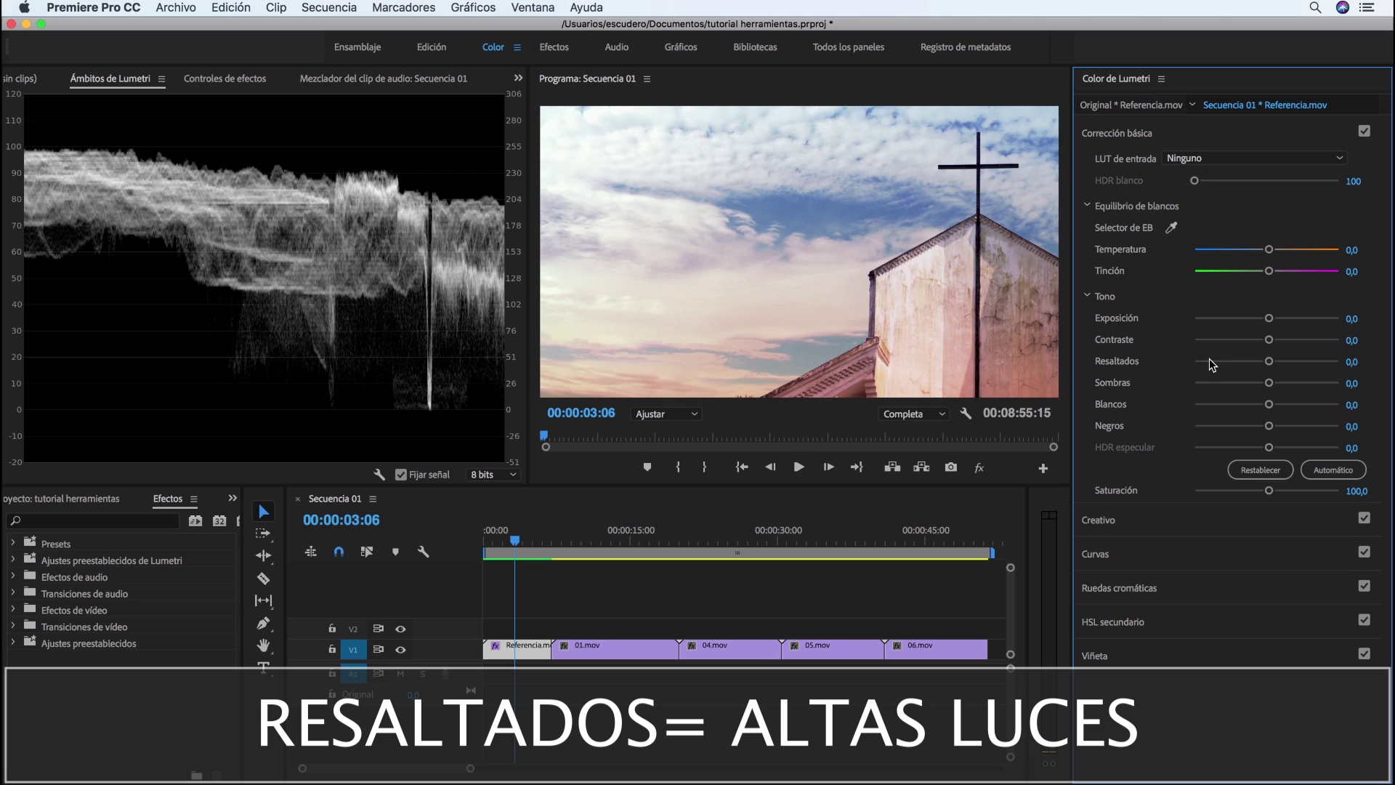
{"action": "left_click_drag", "start_coordinate": [1269, 383], "coordinate": [1324, 383]}
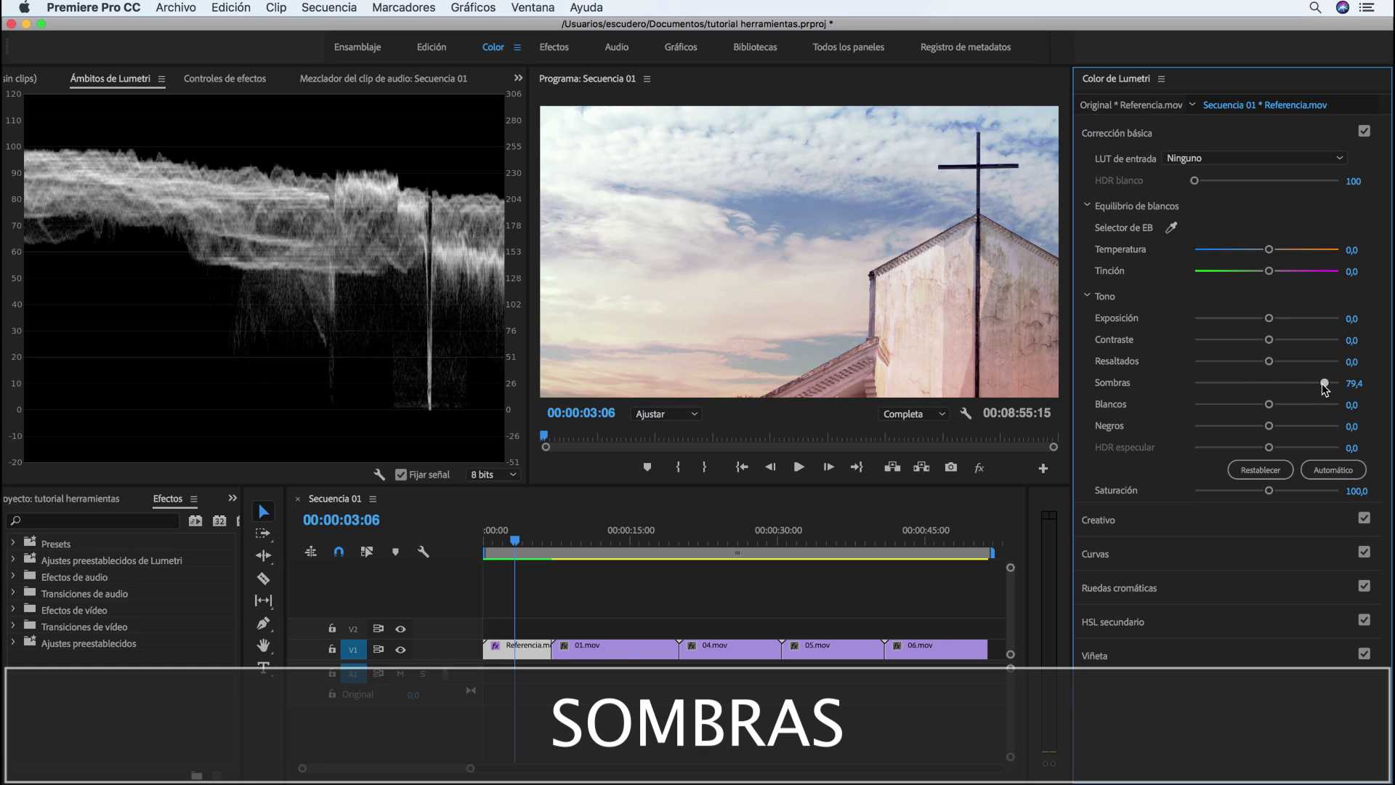
{"action": "left_click_drag", "start_coordinate": [1324, 382], "coordinate": [1215, 383]}
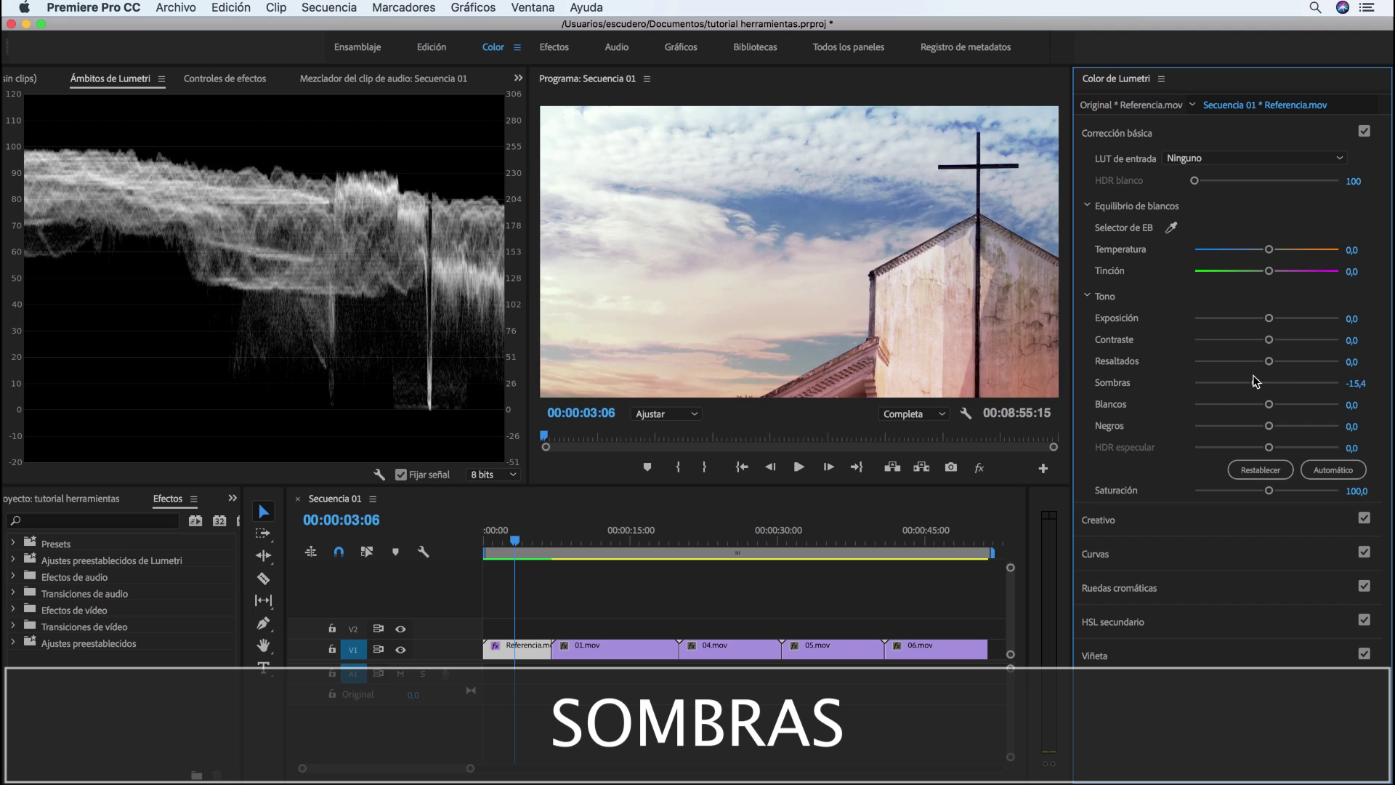
{"action": "double_click", "coordinate": [1214, 382]}
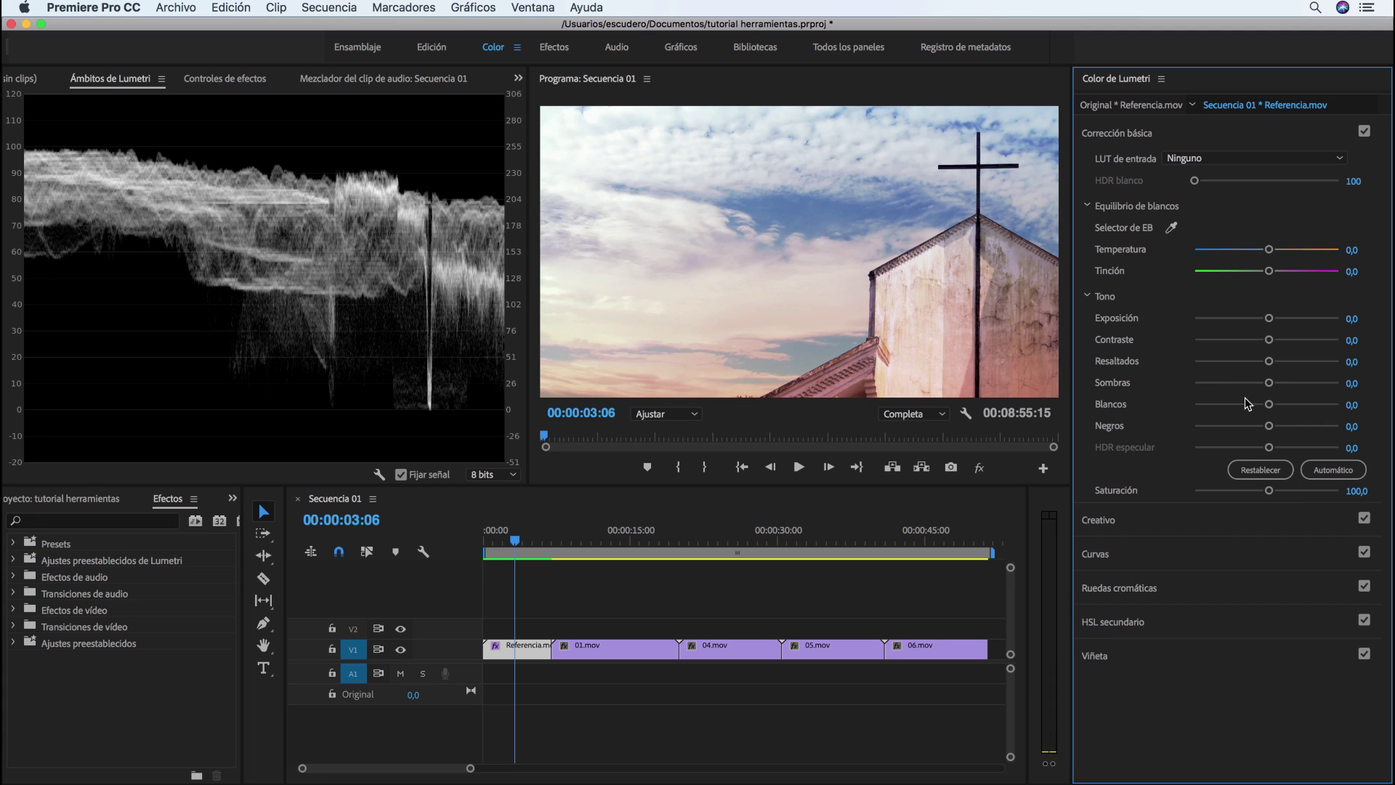
{"action": "mouse_move", "coordinate": [1268, 405]}
{"action": "left_mouse_down"}
{"action": "mouse_move", "coordinate": [1301, 404]}
{"action": "mouse_move", "coordinate": [1209, 405]}
{"action": "left_mouse_up"}
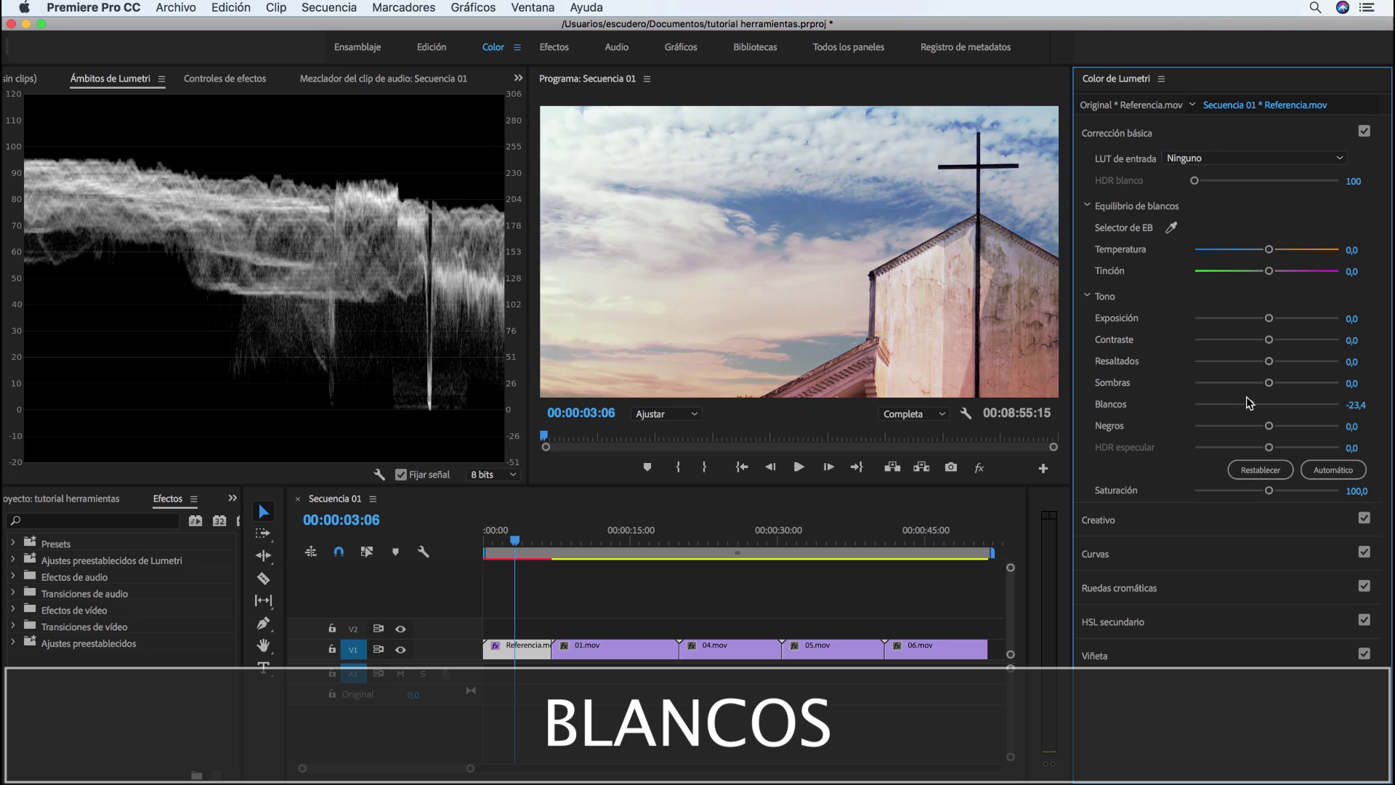
{"action": "double_click", "coordinate": [1209, 405]}
{"action": "mouse_move", "coordinate": [1268, 426]}
{"action": "left_mouse_down"}
{"action": "mouse_move", "coordinate": [1316, 424]}
{"action": "mouse_move", "coordinate": [1218, 429]}
{"action": "left_mouse_up"}
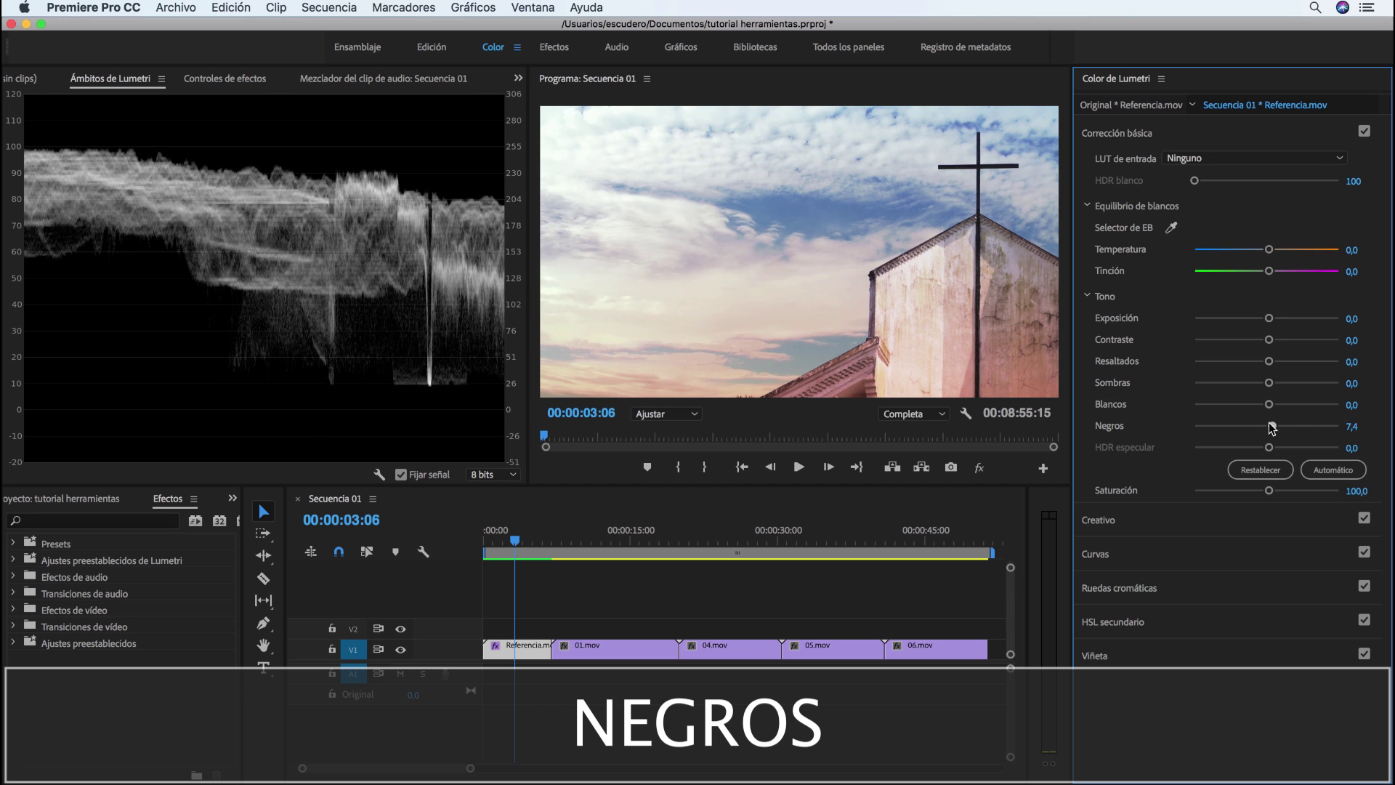
{"action": "double_click", "coordinate": [1218, 428]}
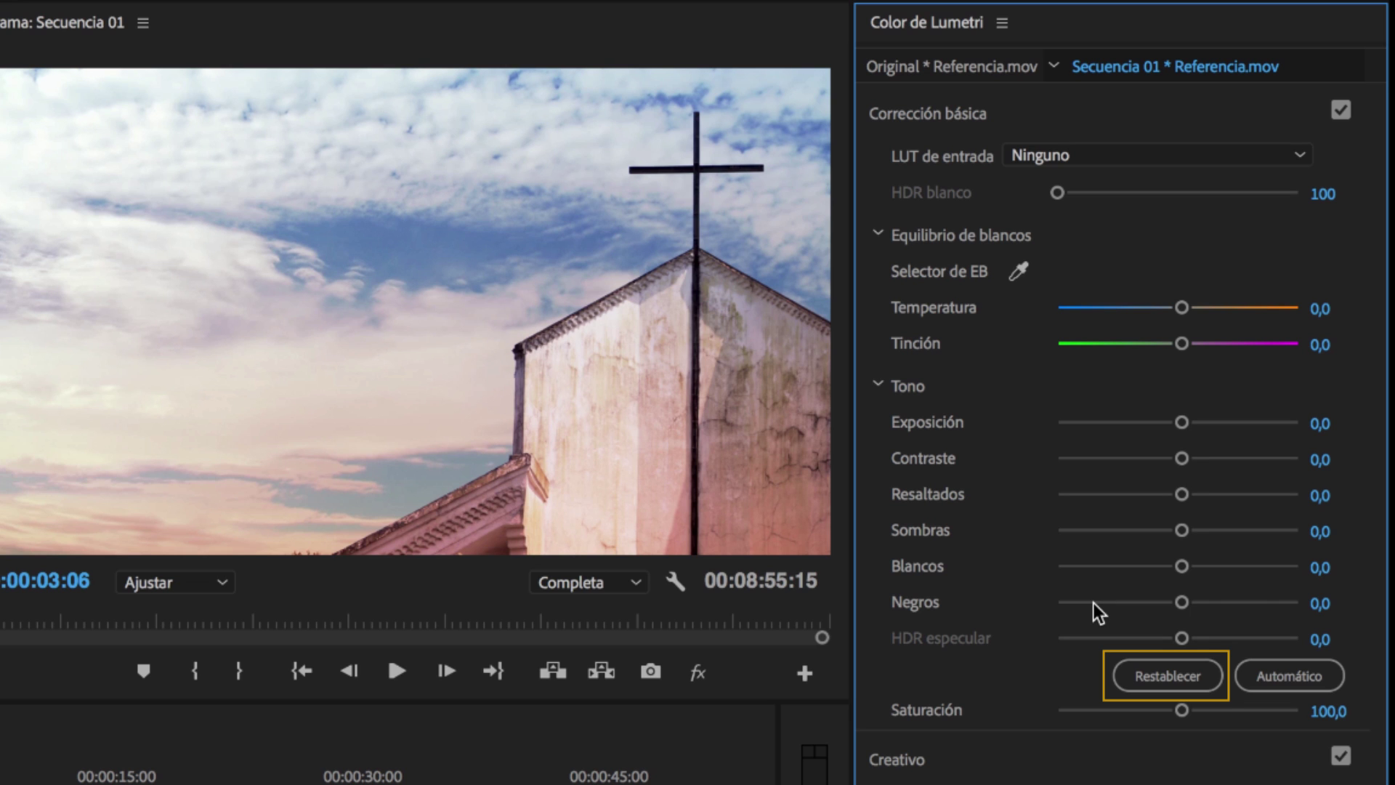
- Try Auto tone on the church clip (Contraste -22,3, Resaltados 31,4), then reset all tone values to 0,0
{"action": "left_click", "coordinate": [1132, 494]}
{"action": "left_click", "coordinate": [1253, 459]}
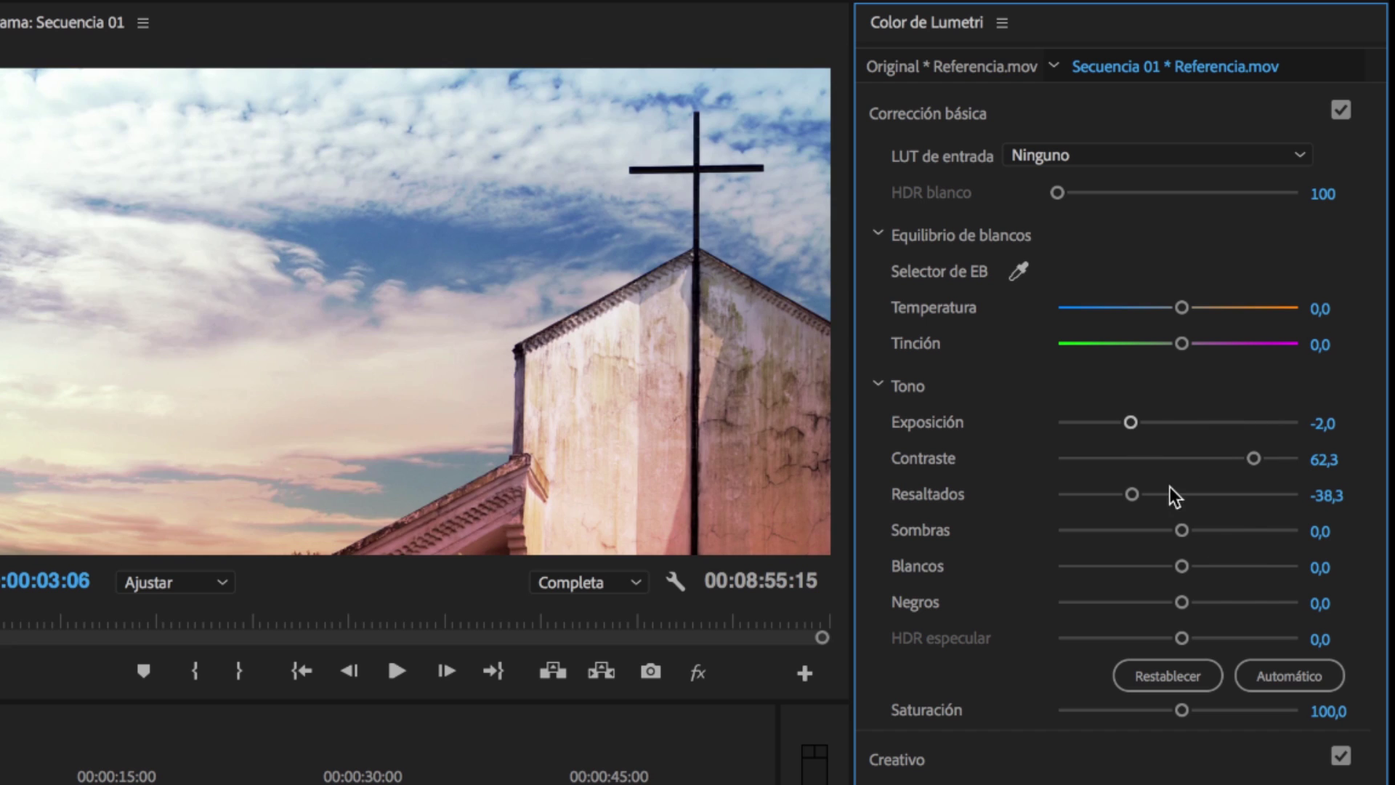
{"action": "left_click", "coordinate": [1141, 566]}
{"action": "left_click", "coordinate": [1218, 602]}
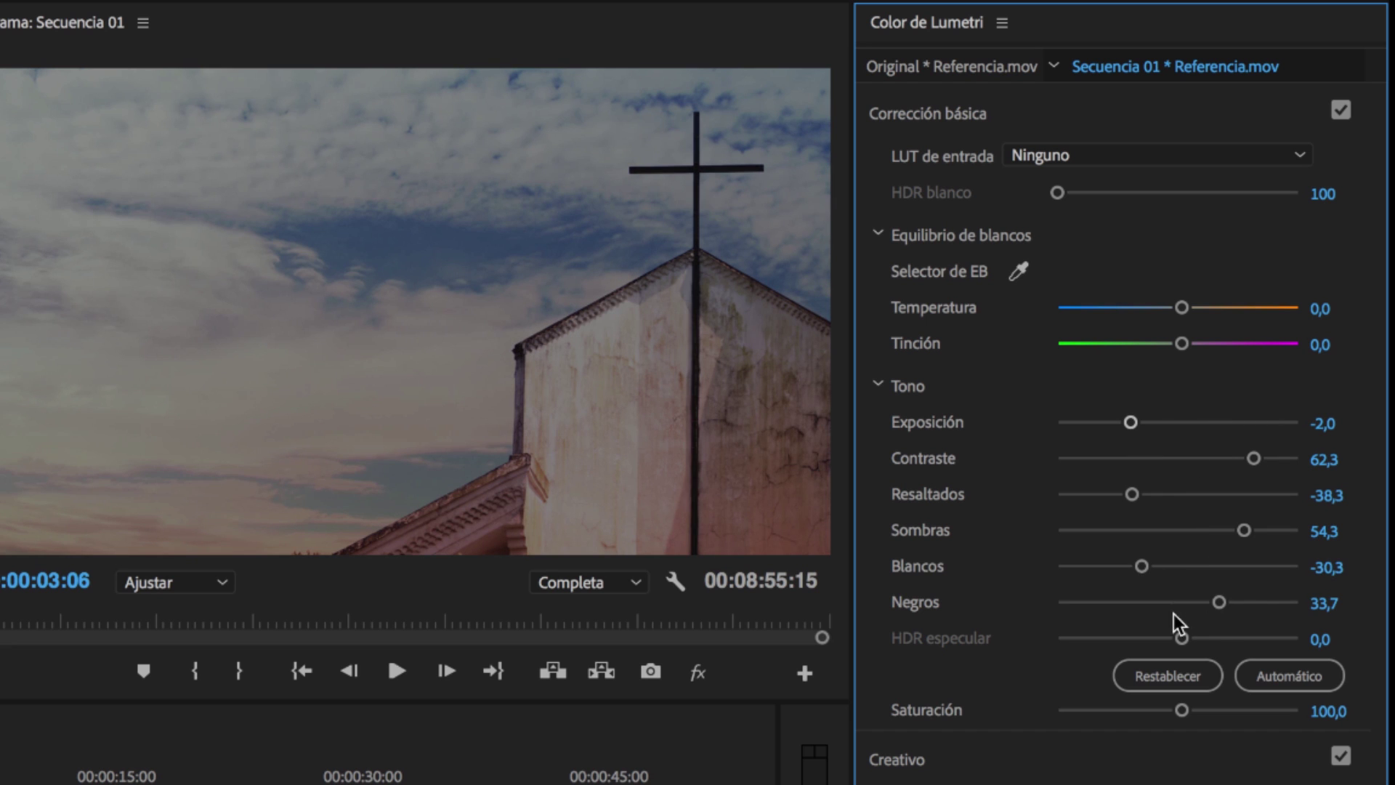
{"action": "left_click", "coordinate": [1168, 675]}
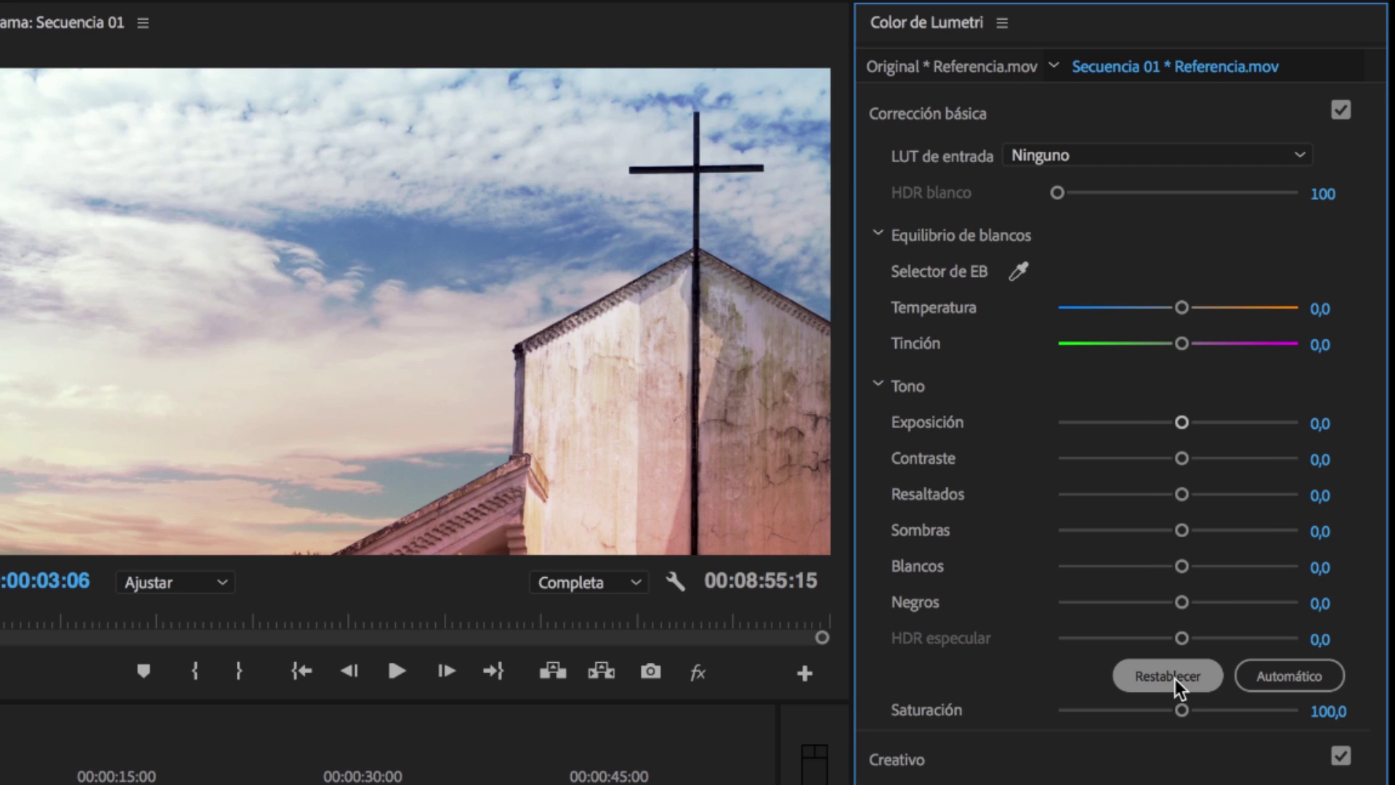
{"action": "left_click", "coordinate": [1292, 677]}
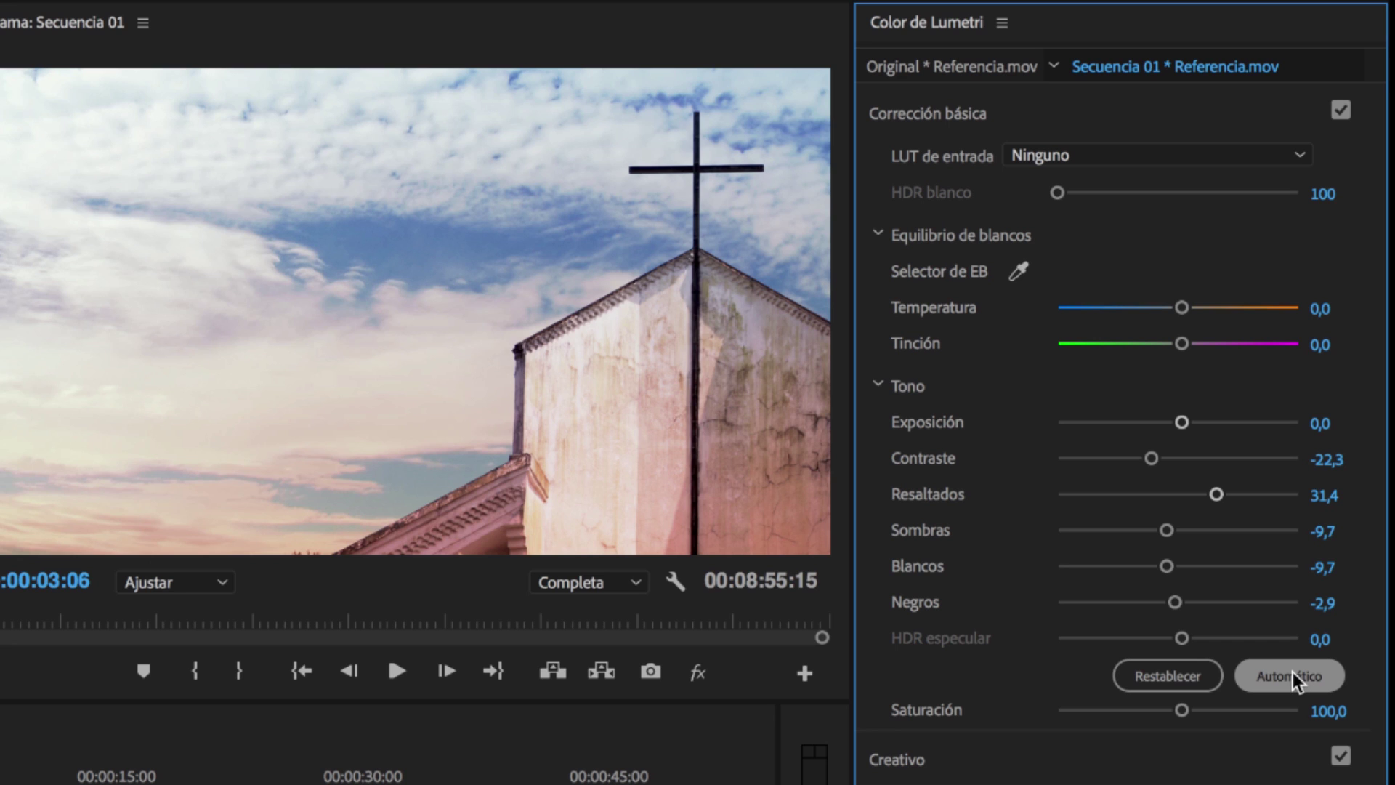
{"action": "left_click", "coordinate": [1166, 668]}
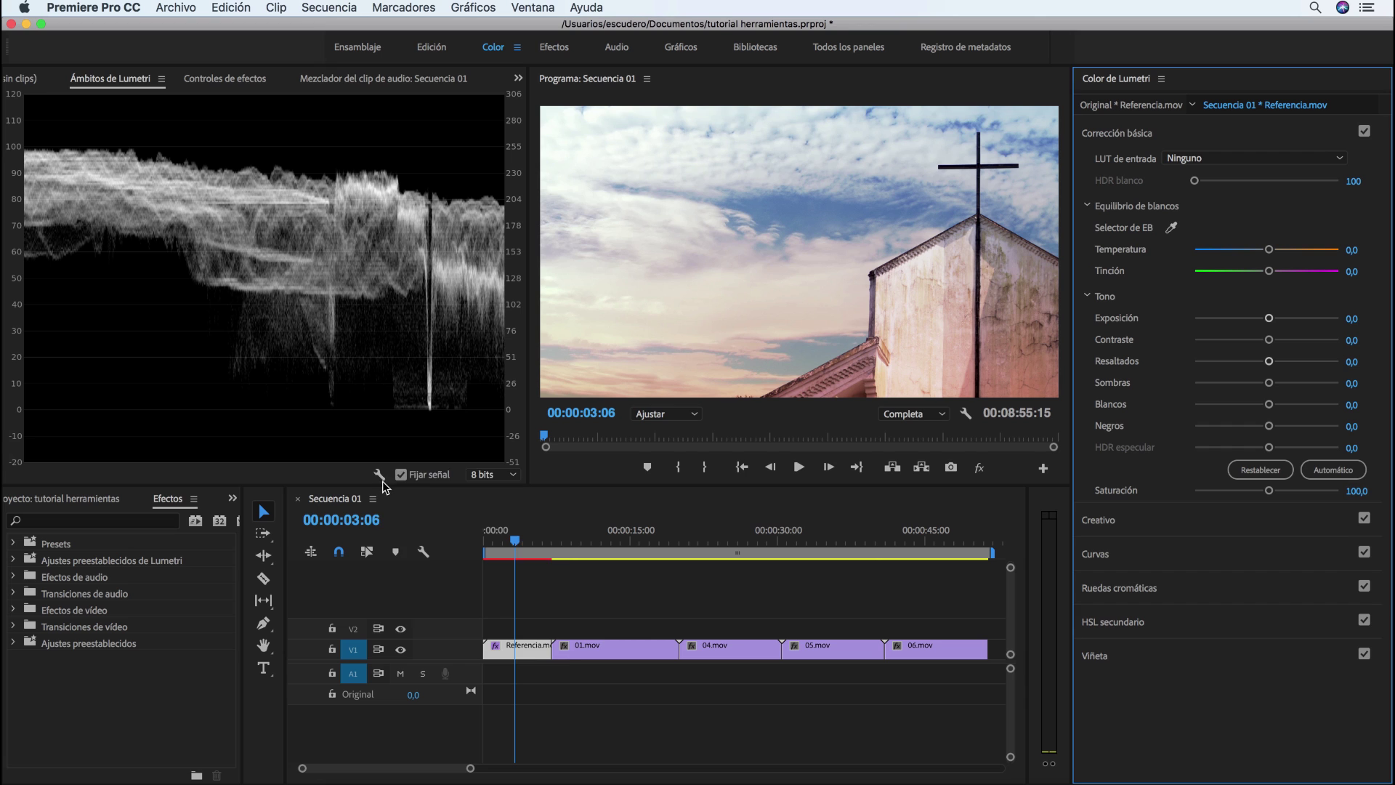
- Switch the Lumetri scope to a vectorscope preset
{"action": "left_click", "coordinate": [378, 474]}
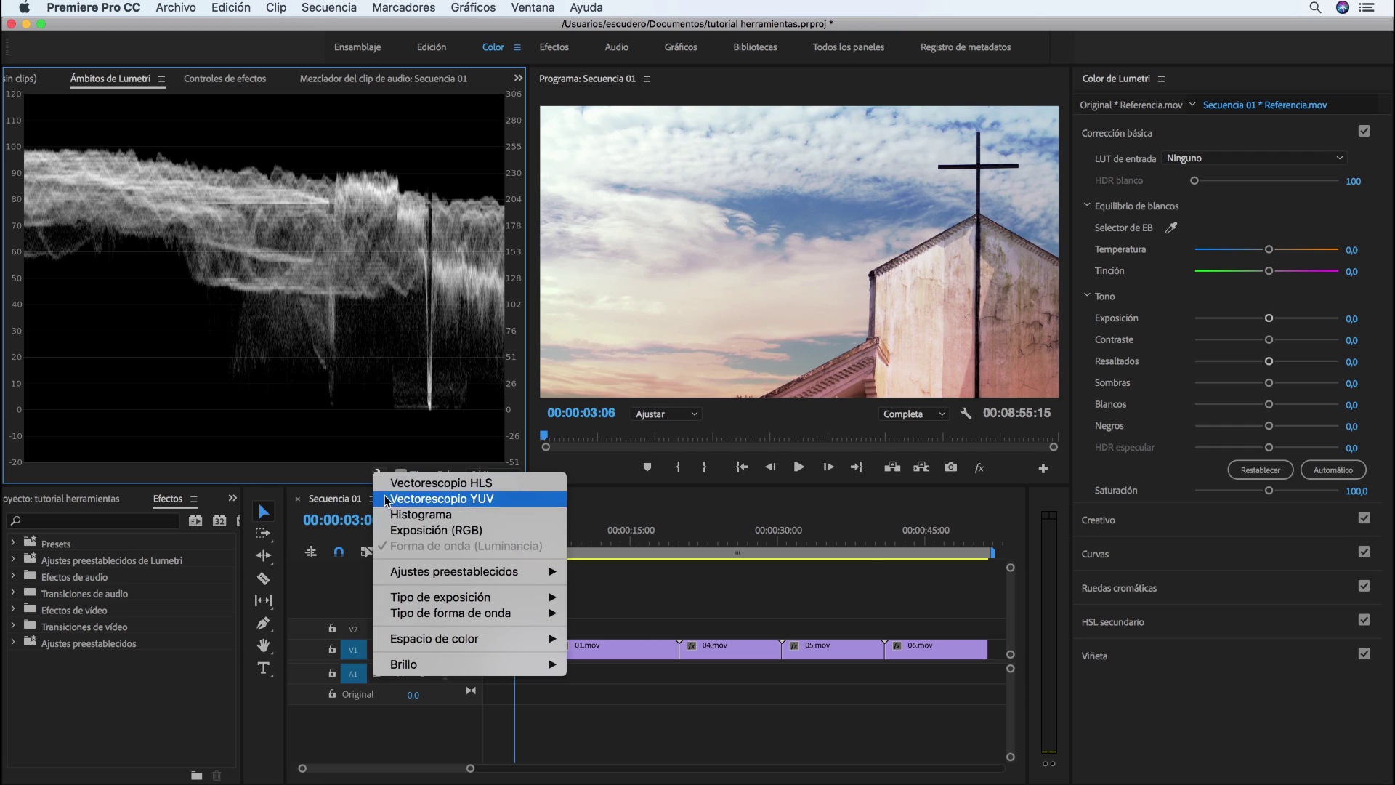
{"action": "mouse_move", "coordinate": [428, 572]}
{"action": "left_click", "coordinate": [616, 596]}
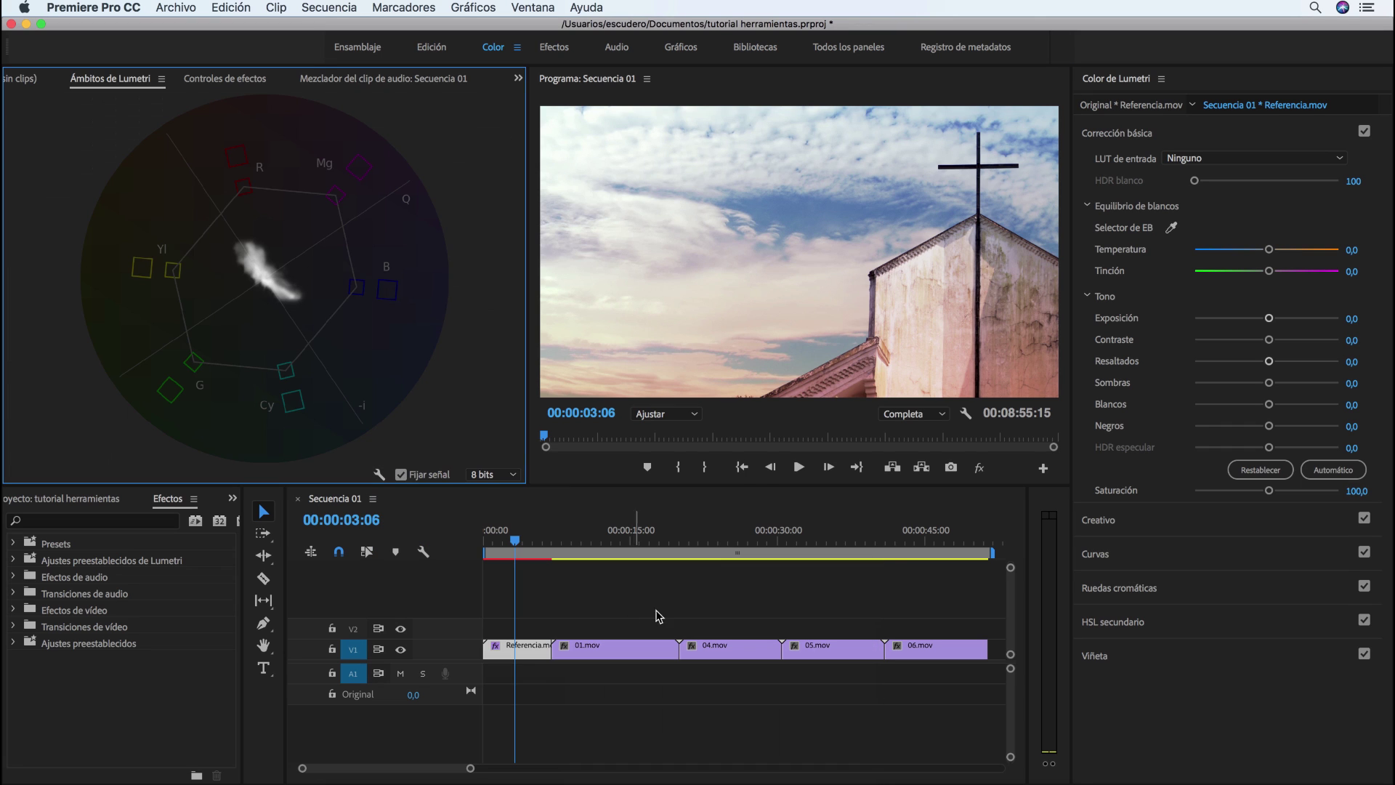
- Test the church clip's Saturación, reset it to 100, and collapse Corrección básica
{"action": "mouse_move", "coordinate": [1270, 492]}
{"action": "left_mouse_down"}
{"action": "mouse_move", "coordinate": [1320, 492]}
{"action": "mouse_move", "coordinate": [1209, 492]}
{"action": "mouse_move", "coordinate": [1264, 492]}
{"action": "left_mouse_up"}
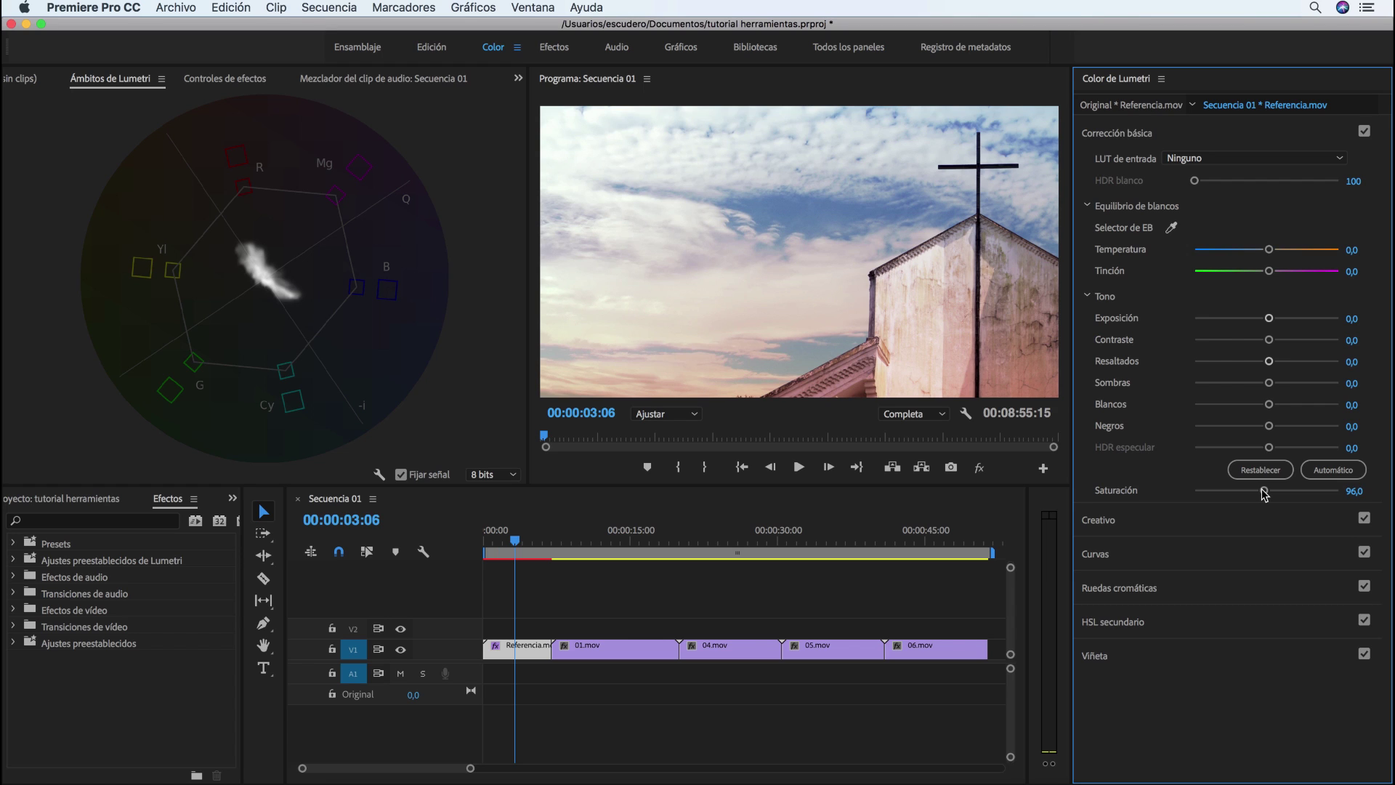
{"action": "double_click", "coordinate": [1264, 492]}
{"action": "left_click", "coordinate": [1200, 135]}
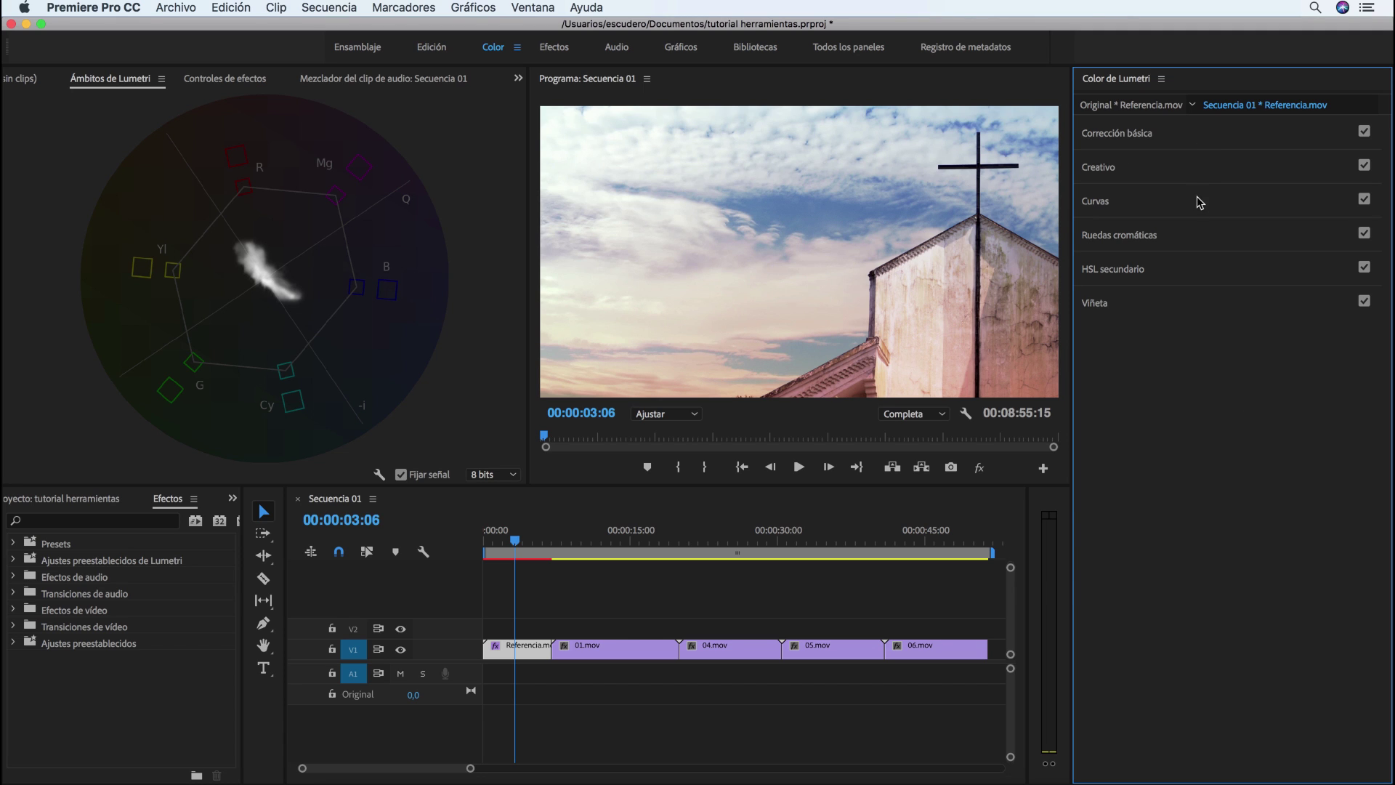
- Expand the Curvas section to show the RGB Curves diagram
{"action": "left_click", "coordinate": [1120, 203]}
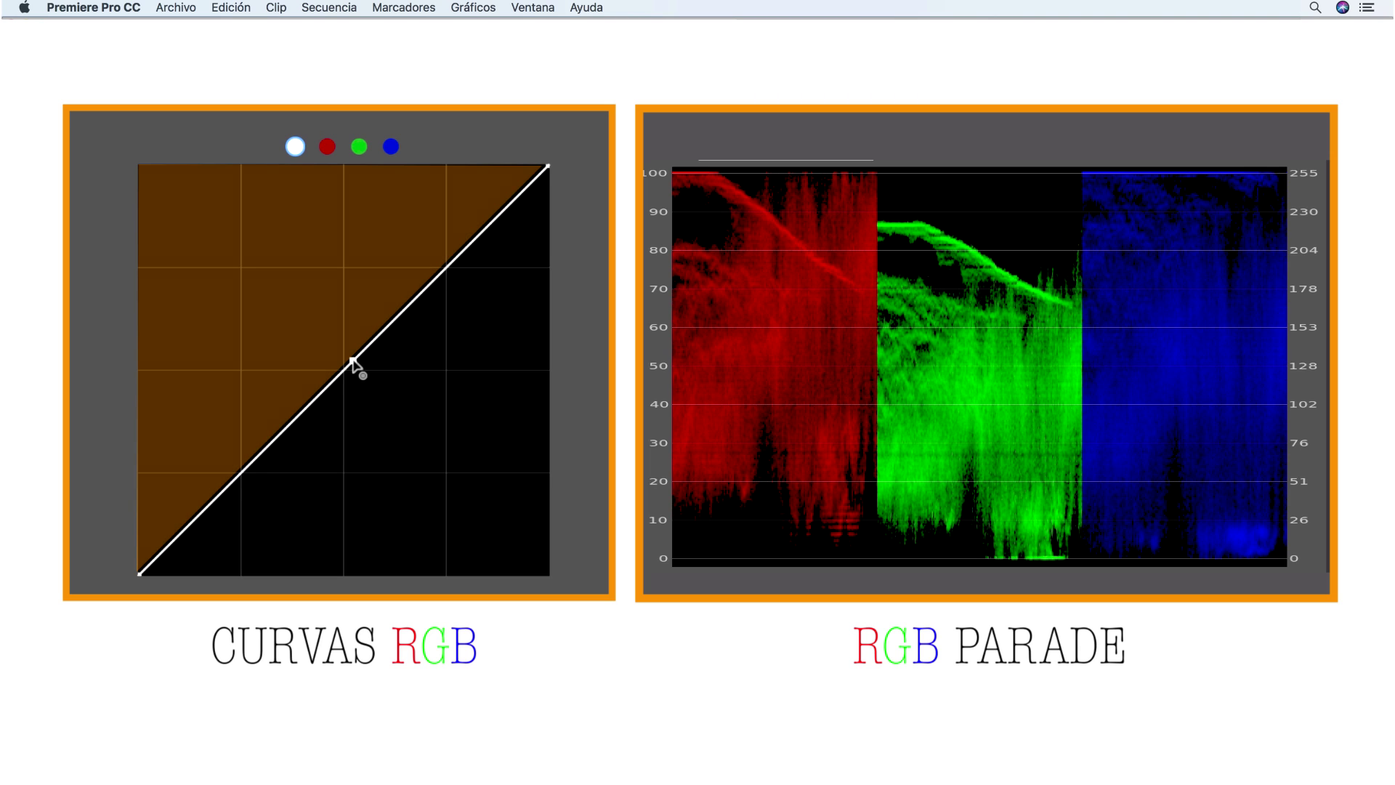
- Bend the master curve up, down and into an S-curve, reset it, then steepen the green curve
{"action": "left_click_drag", "start_coordinate": [353, 361], "coordinate": [316, 338]}
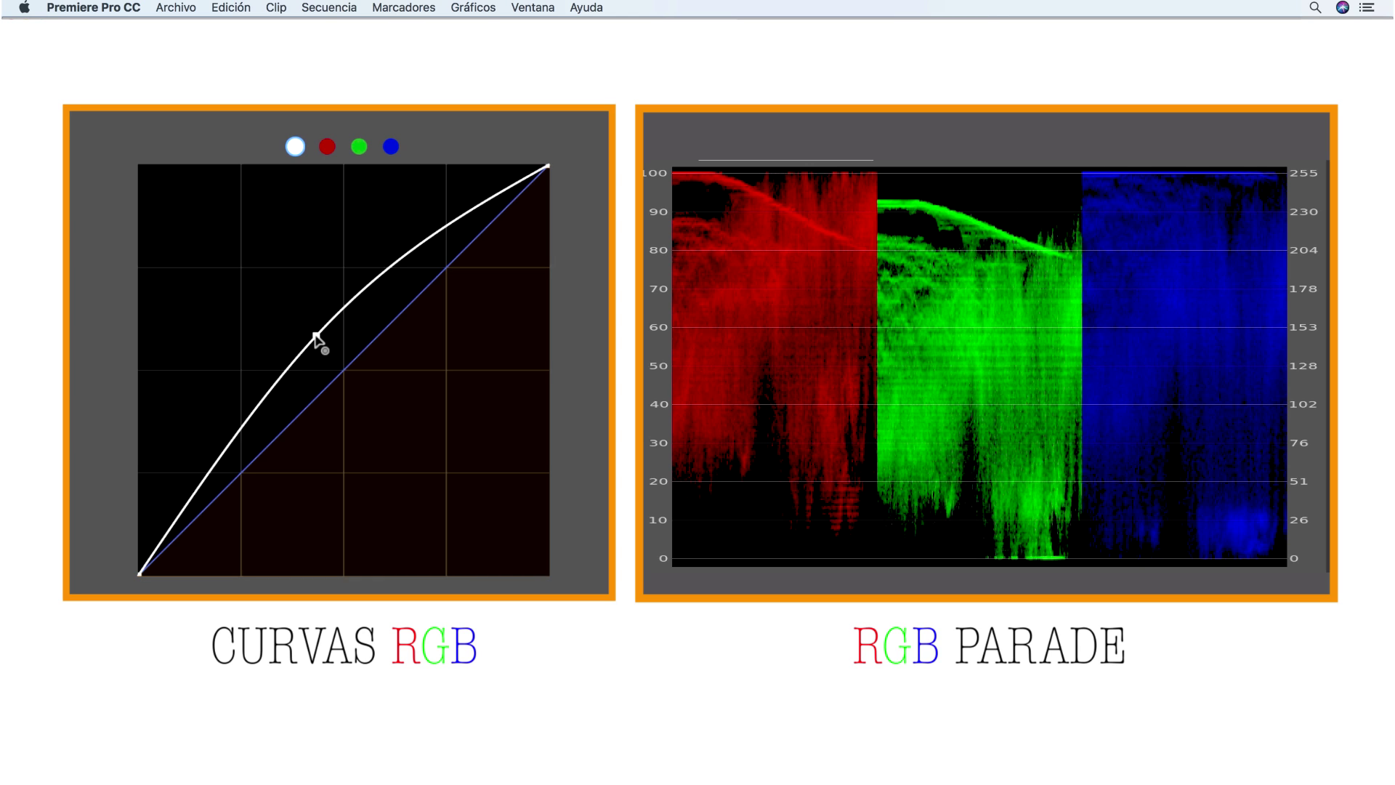
{"action": "mouse_move", "coordinate": [316, 336]}
{"action": "left_mouse_down"}
{"action": "mouse_move", "coordinate": [378, 383]}
{"action": "mouse_move", "coordinate": [350, 365]}
{"action": "left_mouse_up"}
{"action": "left_click", "coordinate": [278, 436]}
{"action": "left_click_drag", "start_coordinate": [424, 294], "coordinate": [404, 270]}
{"action": "left_click_drag", "start_coordinate": [279, 436], "coordinate": [299, 455]}
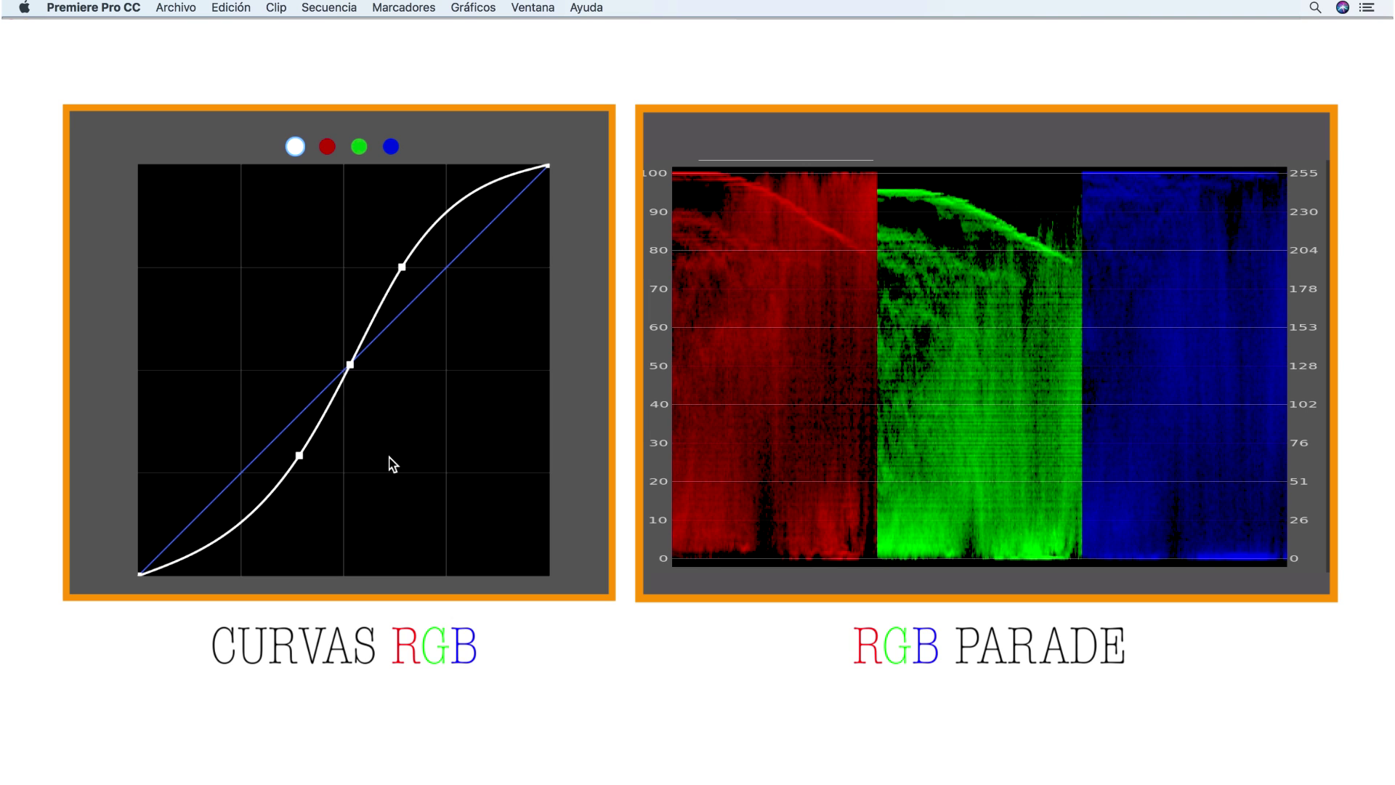
{"action": "double_click", "coordinate": [346, 382]}
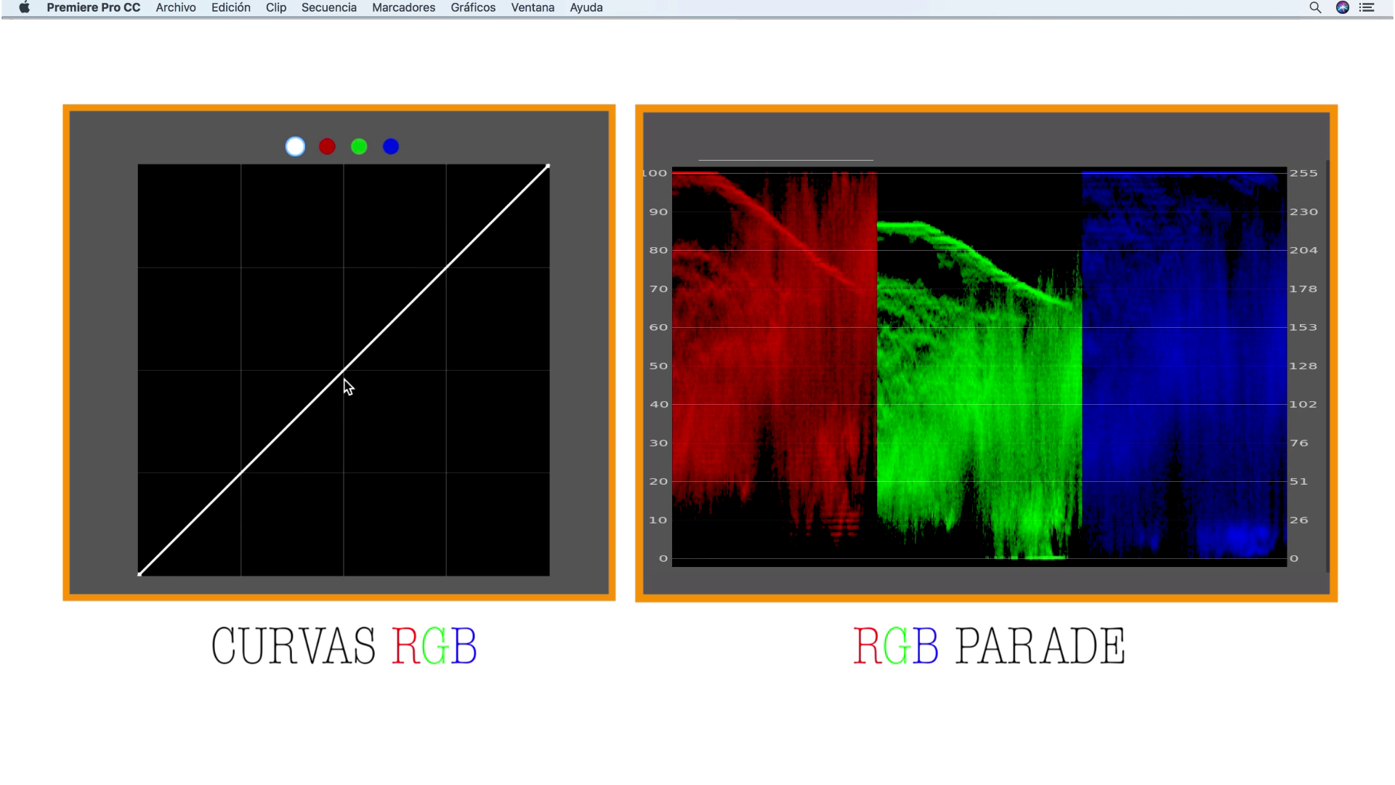
{"action": "left_click", "coordinate": [359, 147]}
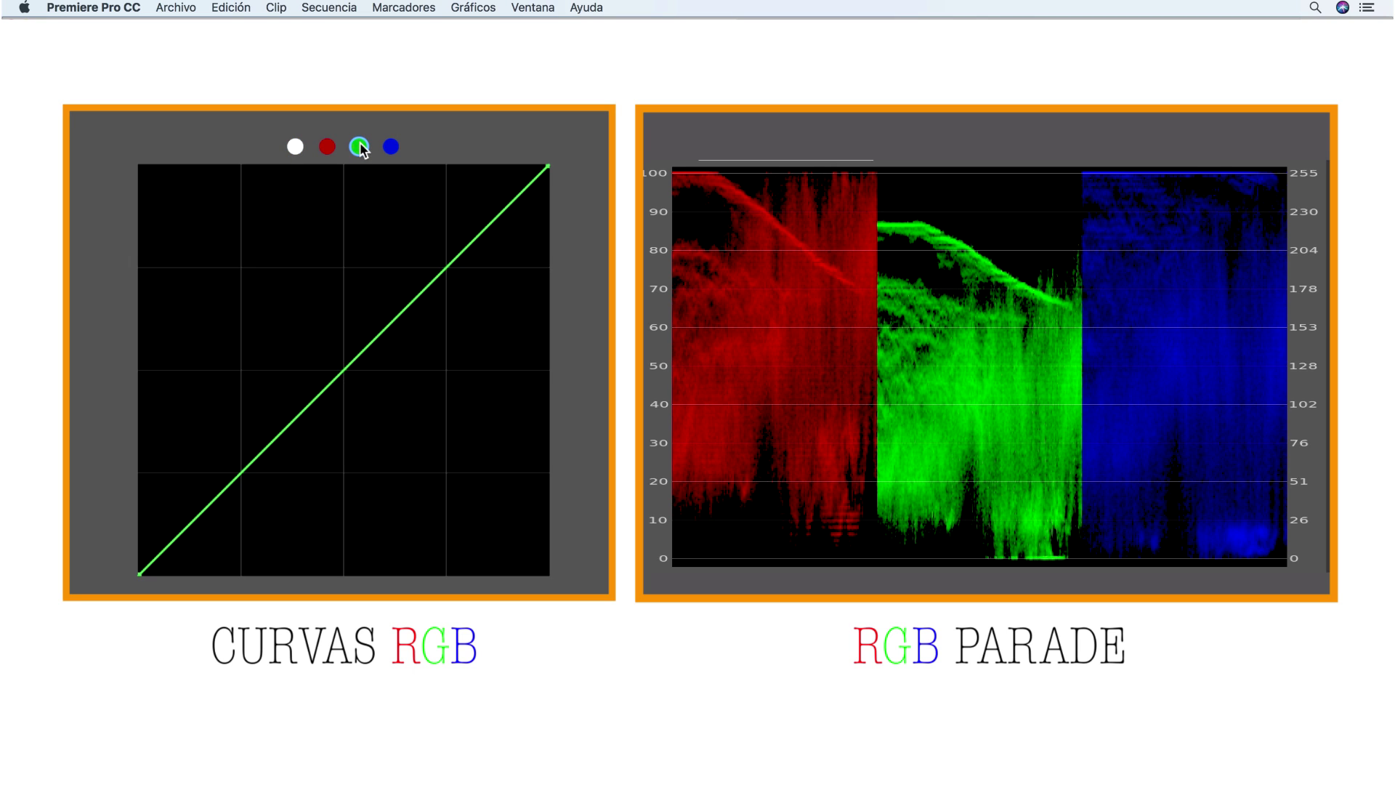
{"action": "left_click_drag", "start_coordinate": [548, 167], "coordinate": [473, 164]}
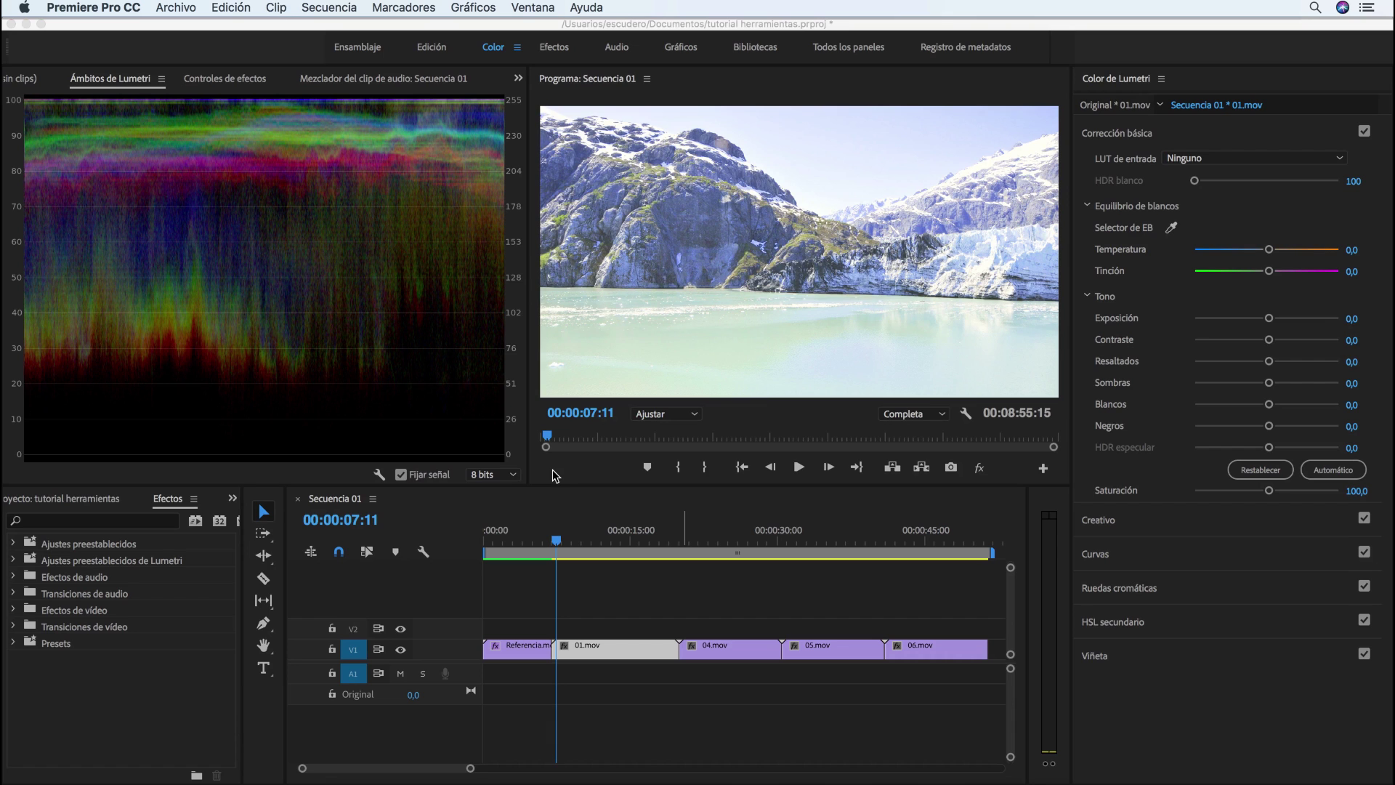
- On a luma waveform, set the glacier clip to Resaltados -60, Contraste -28, Sombras -76, Negros -100
{"action": "left_click", "coordinate": [552, 470]}
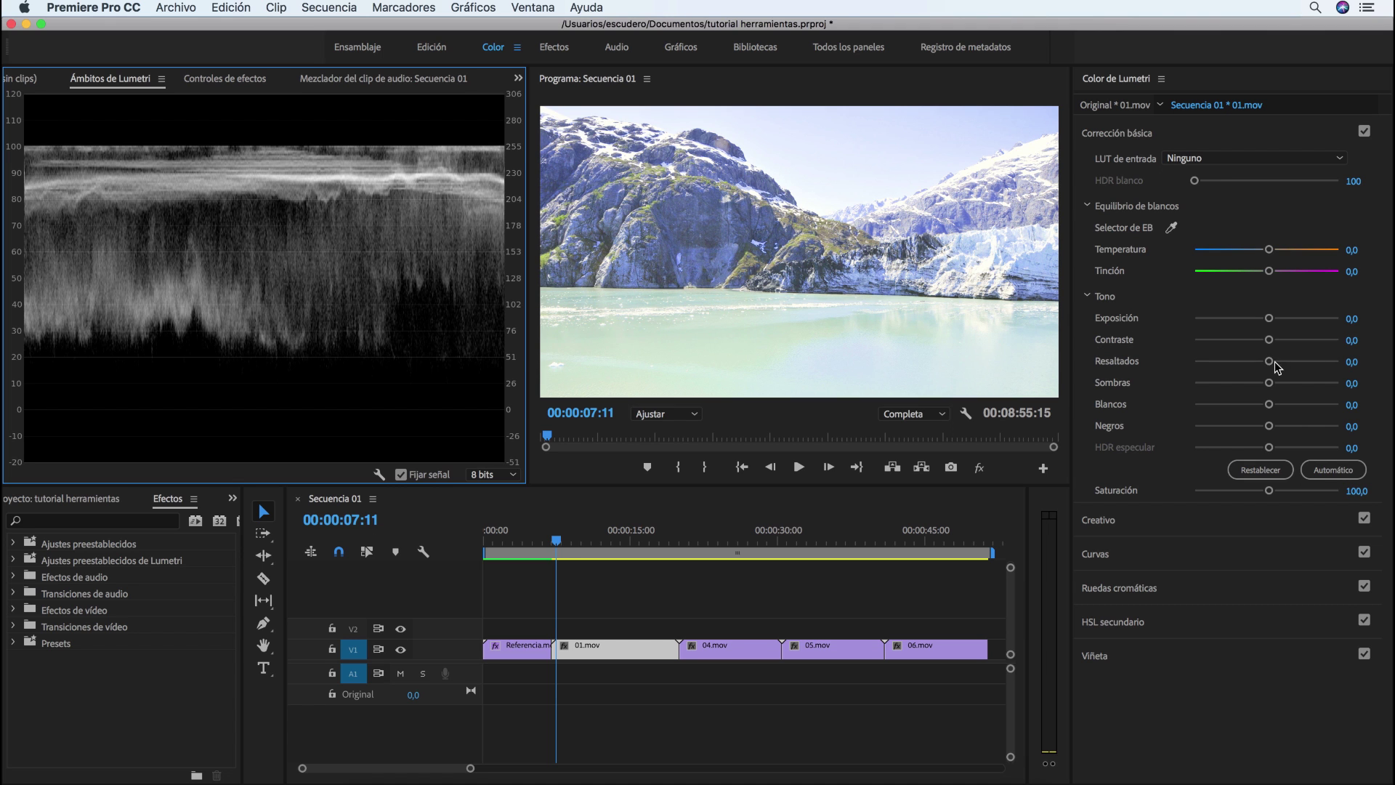
{"action": "left_click_drag", "start_coordinate": [1269, 362], "coordinate": [1224, 367]}
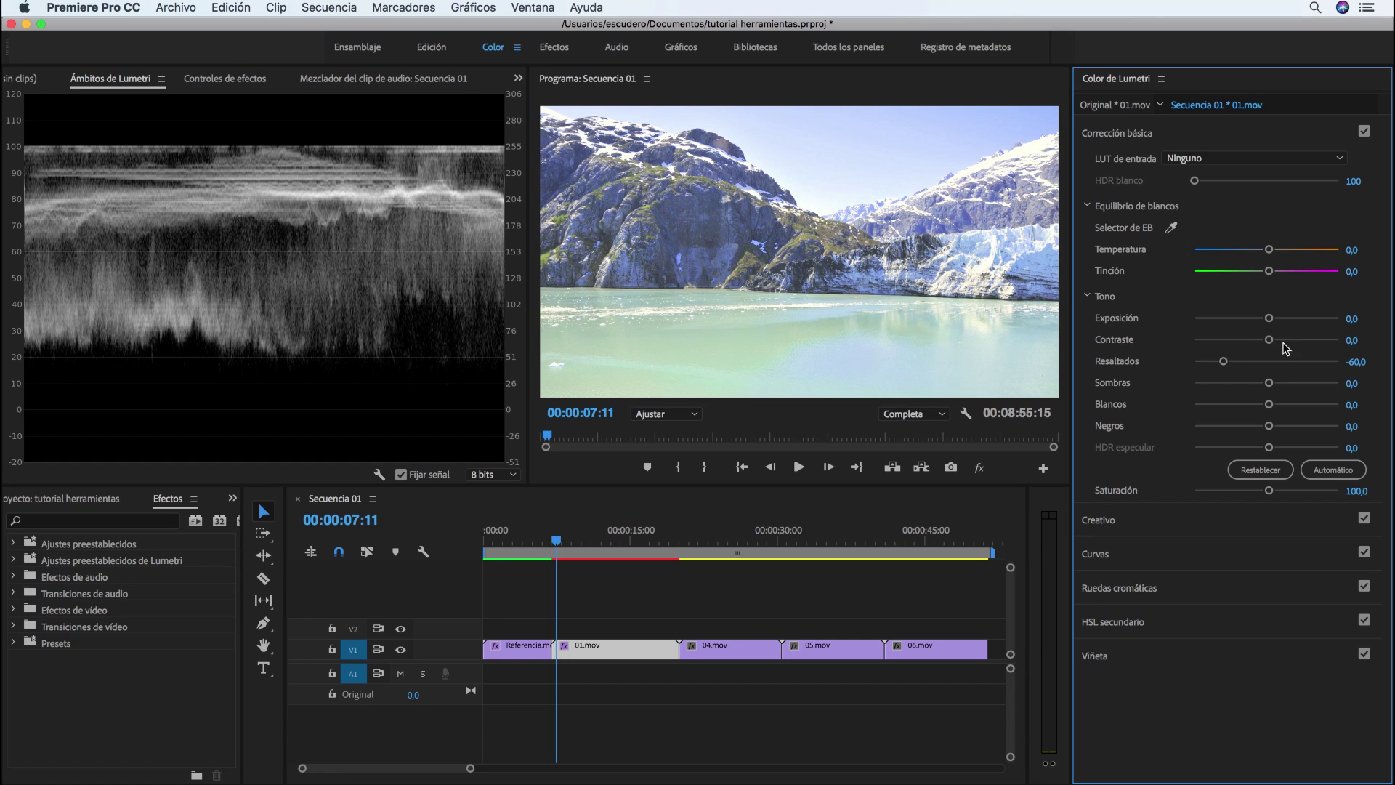
{"action": "left_click_drag", "start_coordinate": [1272, 343], "coordinate": [1246, 341]}
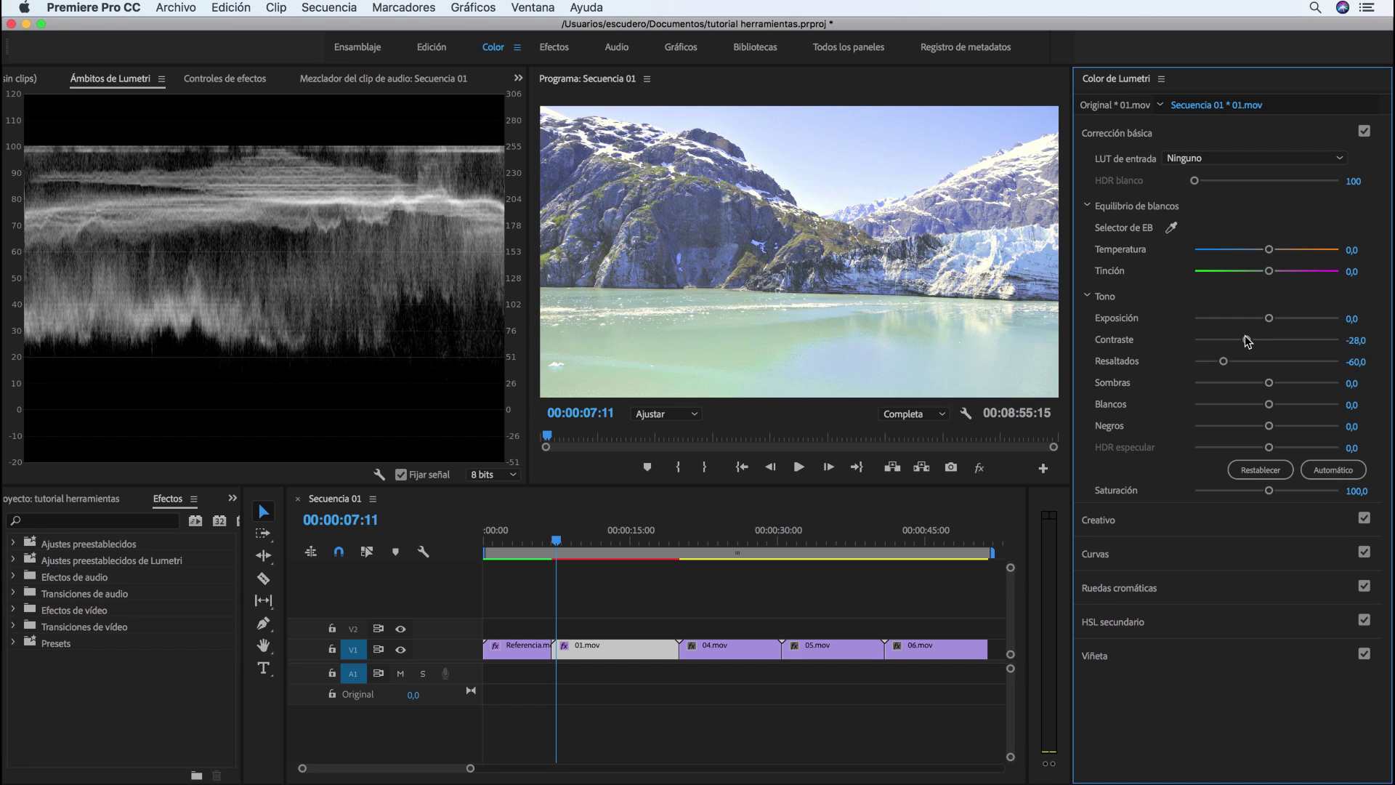
{"action": "left_click_drag", "start_coordinate": [1269, 383], "coordinate": [1212, 393]}
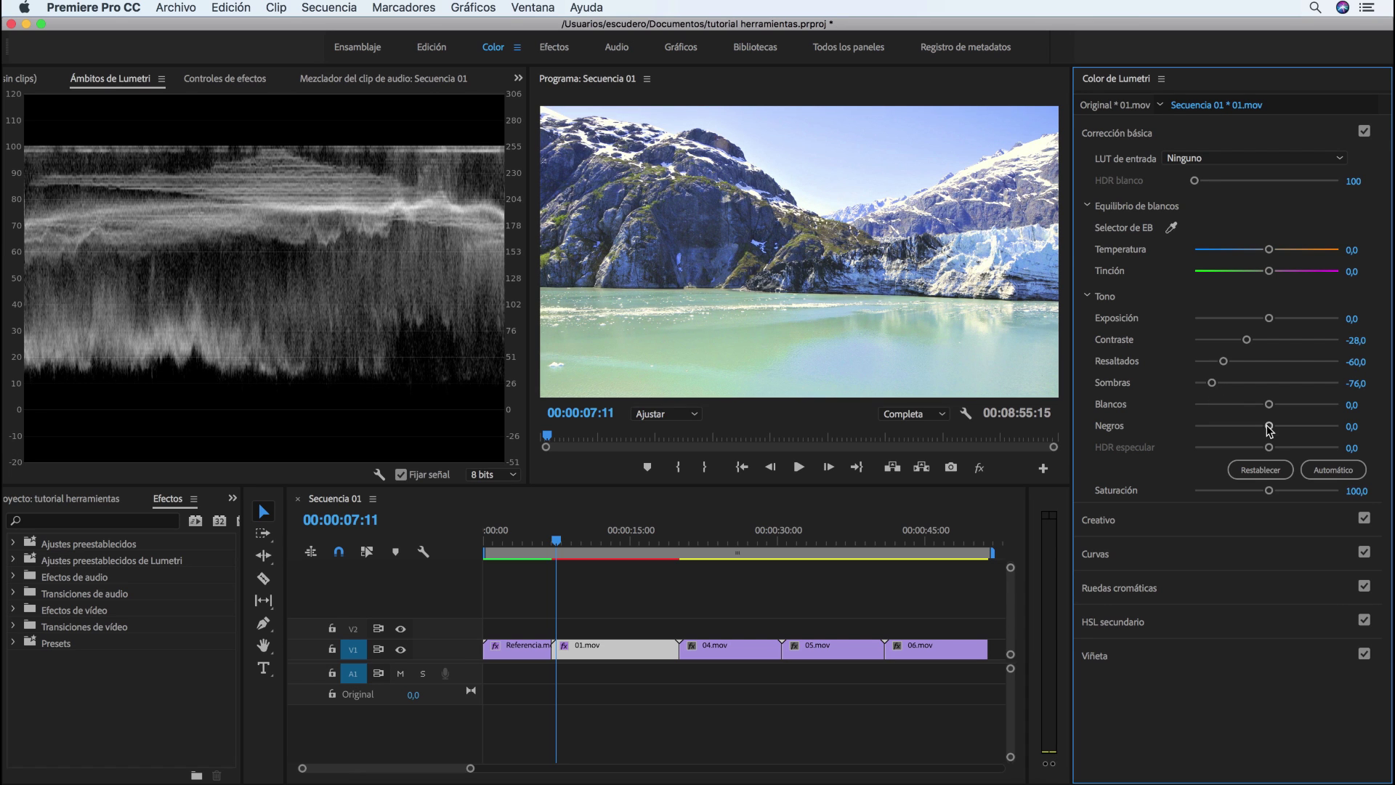
{"action": "left_click_drag", "start_coordinate": [1268, 426], "coordinate": [1193, 429]}
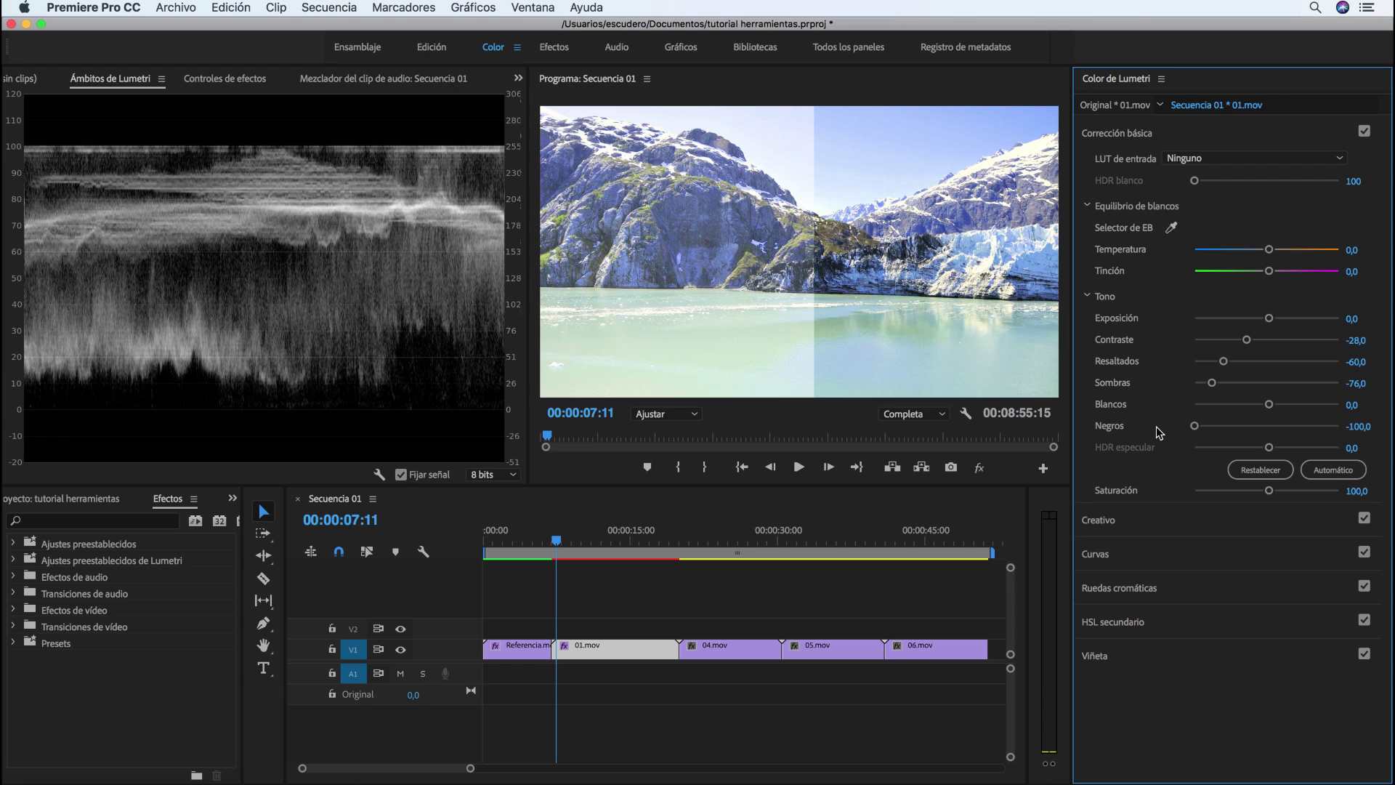
{"action": "left_click", "coordinate": [378, 474]}
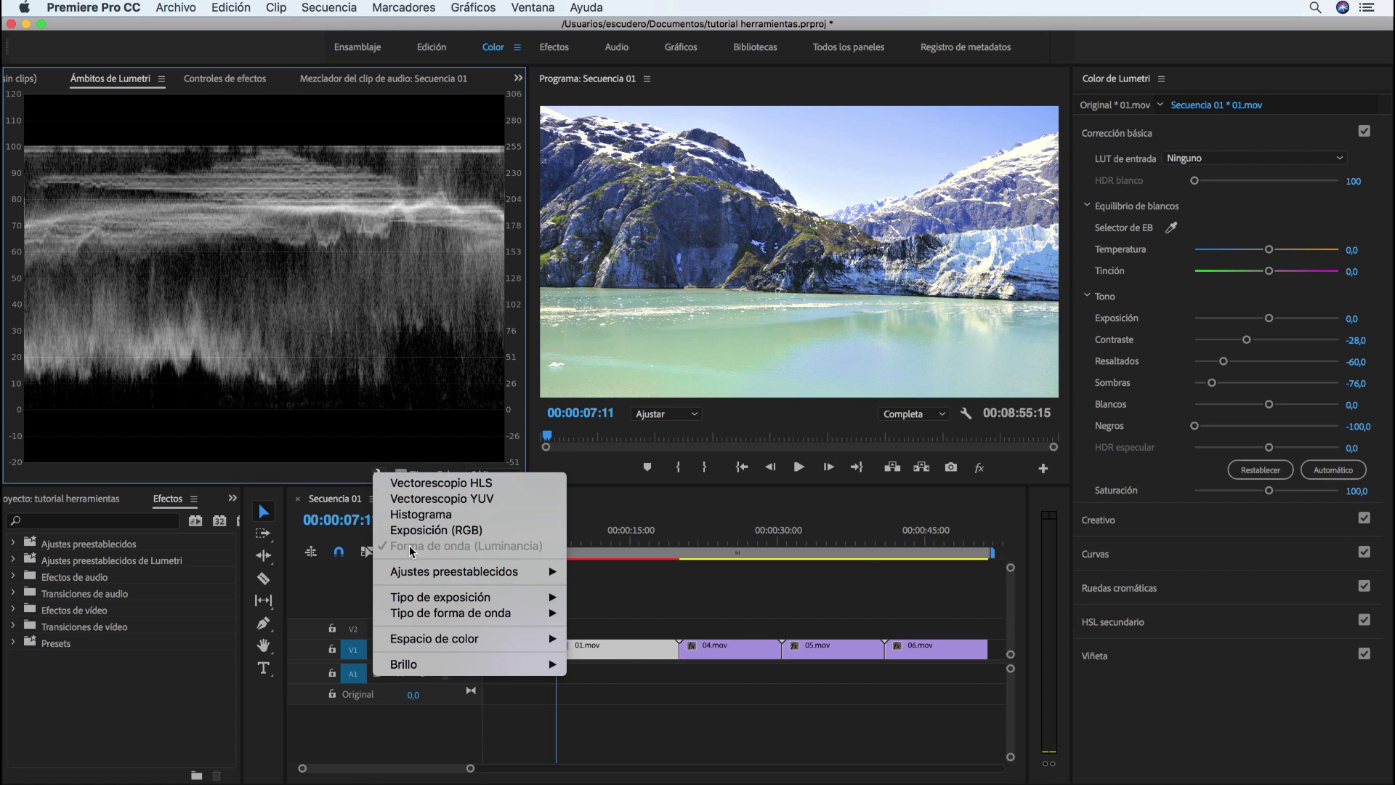
- Switch the scope to Vectorescopio YUV and pull the glacier clip's blue curve down
{"action": "mouse_move", "coordinate": [465, 571]}
{"action": "left_click", "coordinate": [603, 616]}
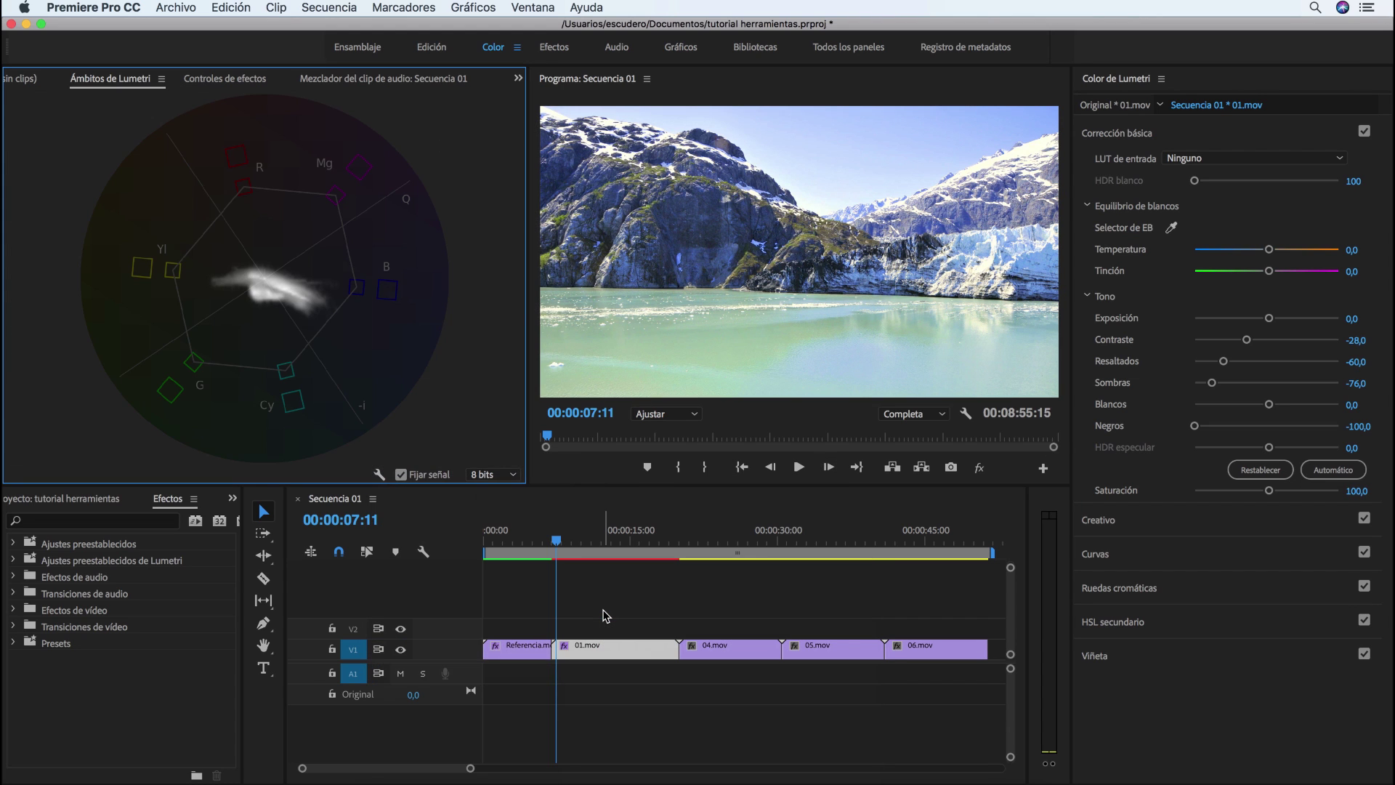
{"action": "left_click", "coordinate": [1133, 553]}
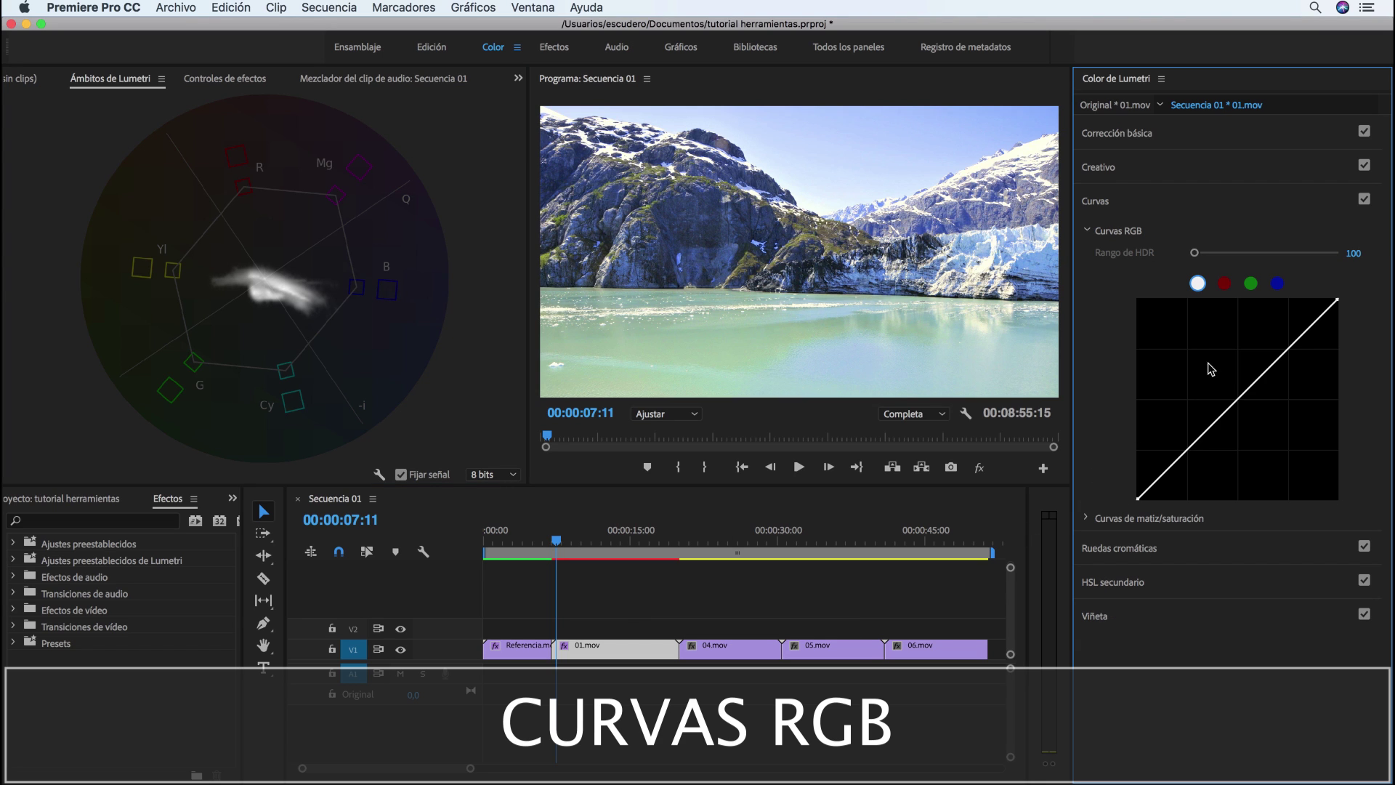
{"action": "left_click", "coordinate": [1279, 285]}
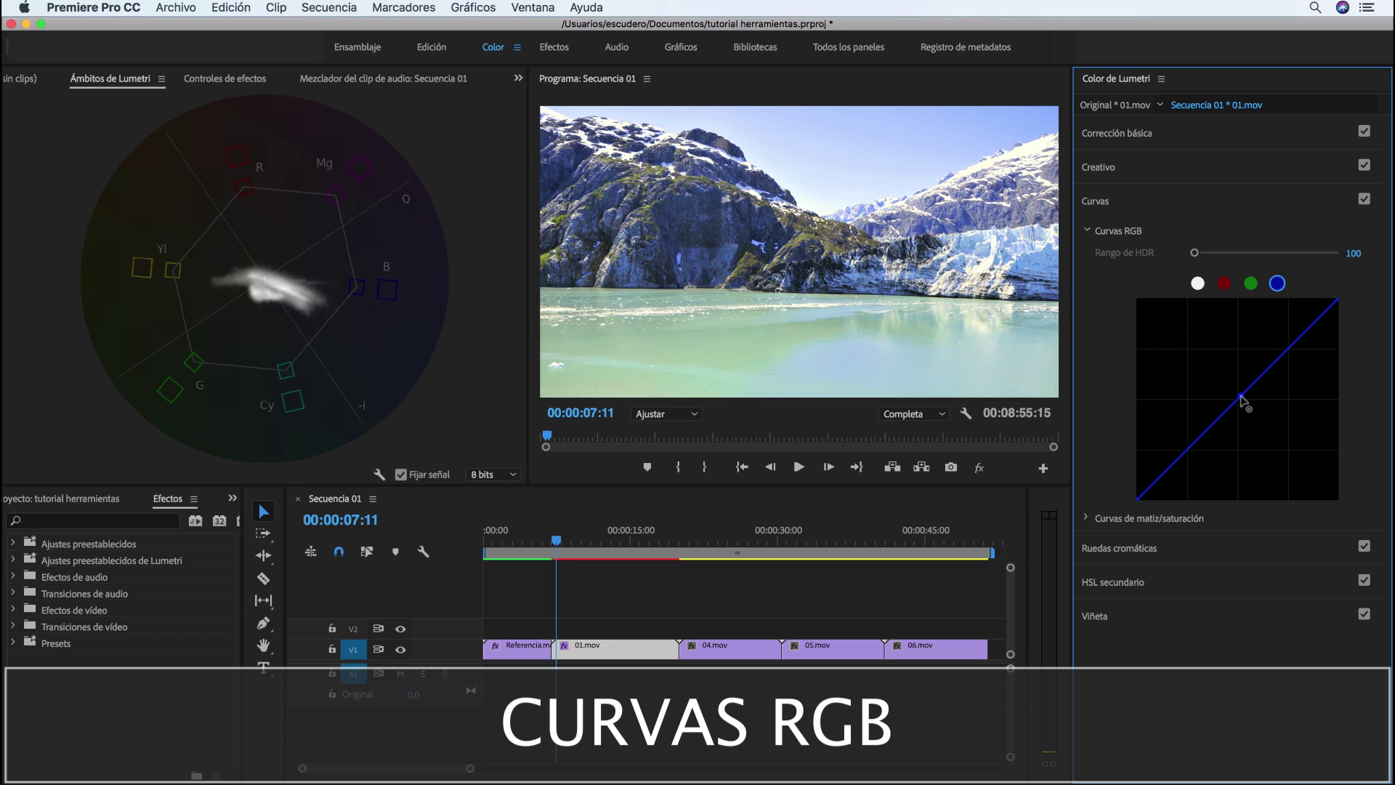
{"action": "left_click_drag", "start_coordinate": [1241, 400], "coordinate": [1259, 412]}
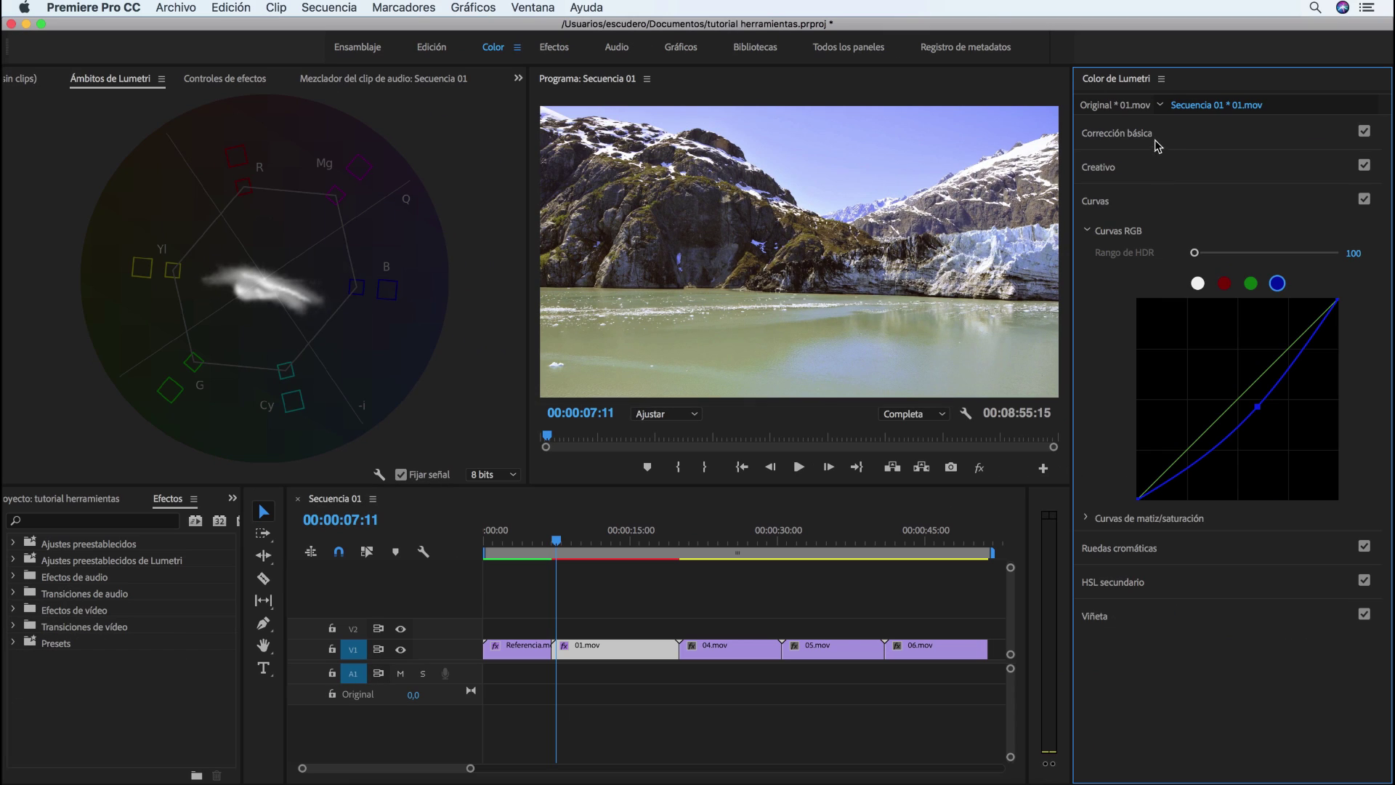
- Lower the glacier clip's Saturación to 80 and jump to the desert clip at 00:00:20:14
{"action": "left_click", "coordinate": [1151, 134]}
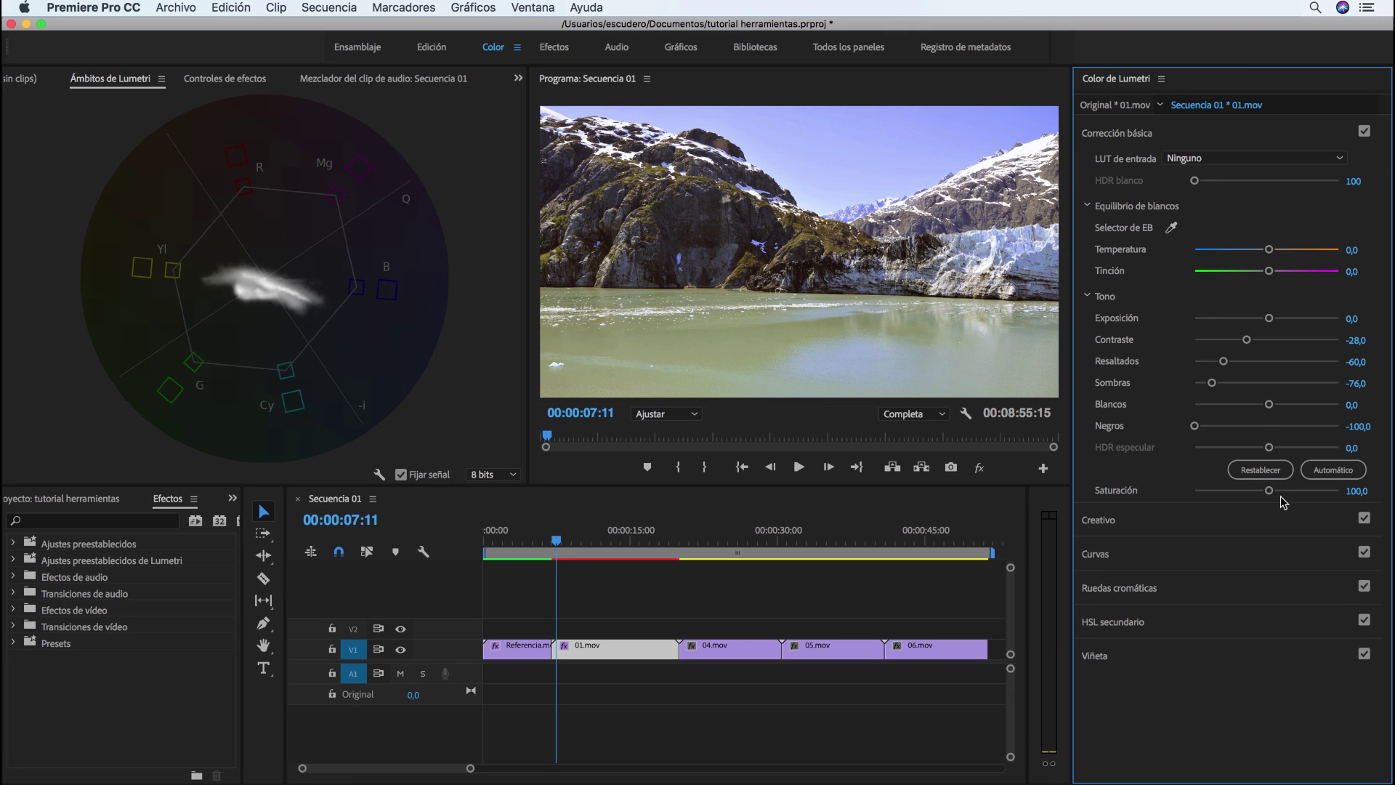
{"action": "left_click_drag", "start_coordinate": [1270, 493], "coordinate": [1253, 494]}
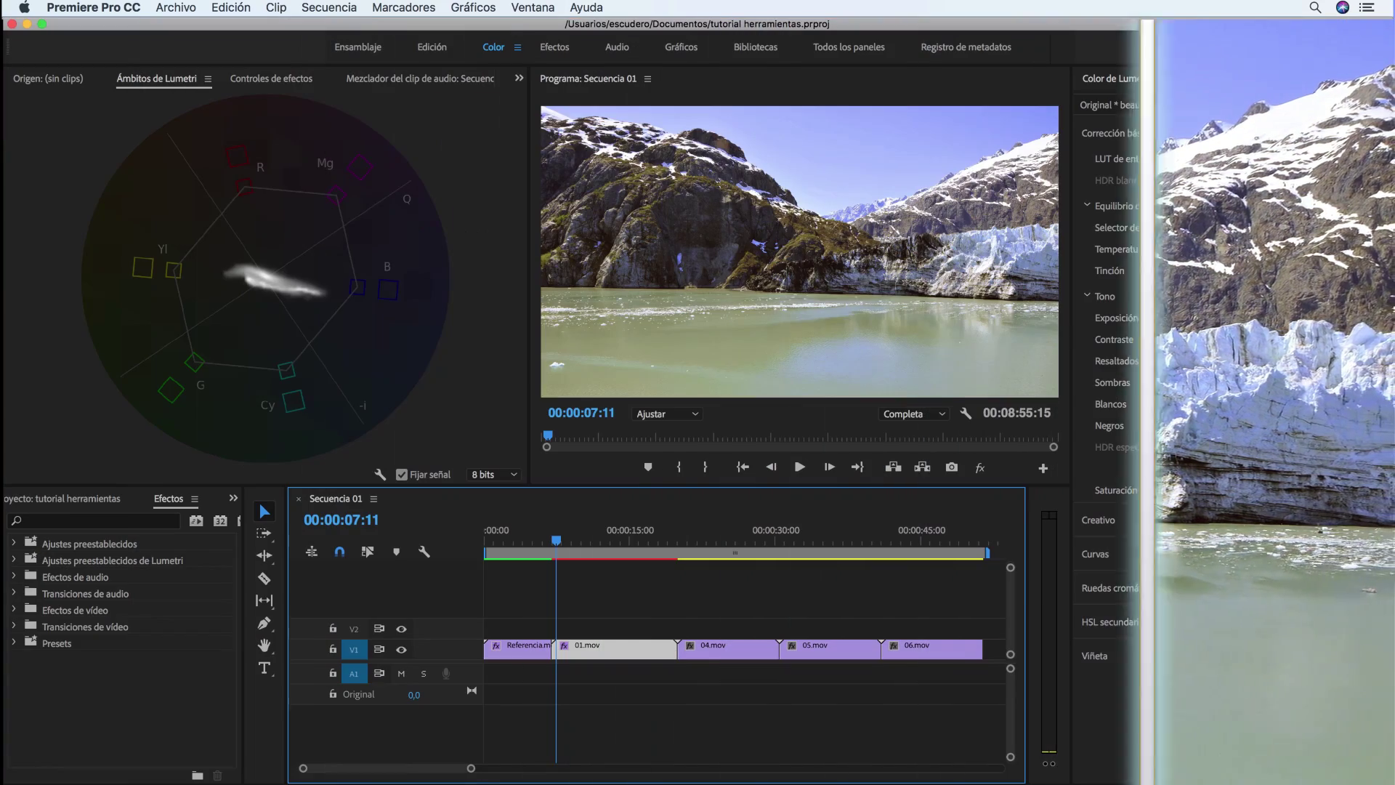
{"action": "left_click", "coordinate": [686, 538]}
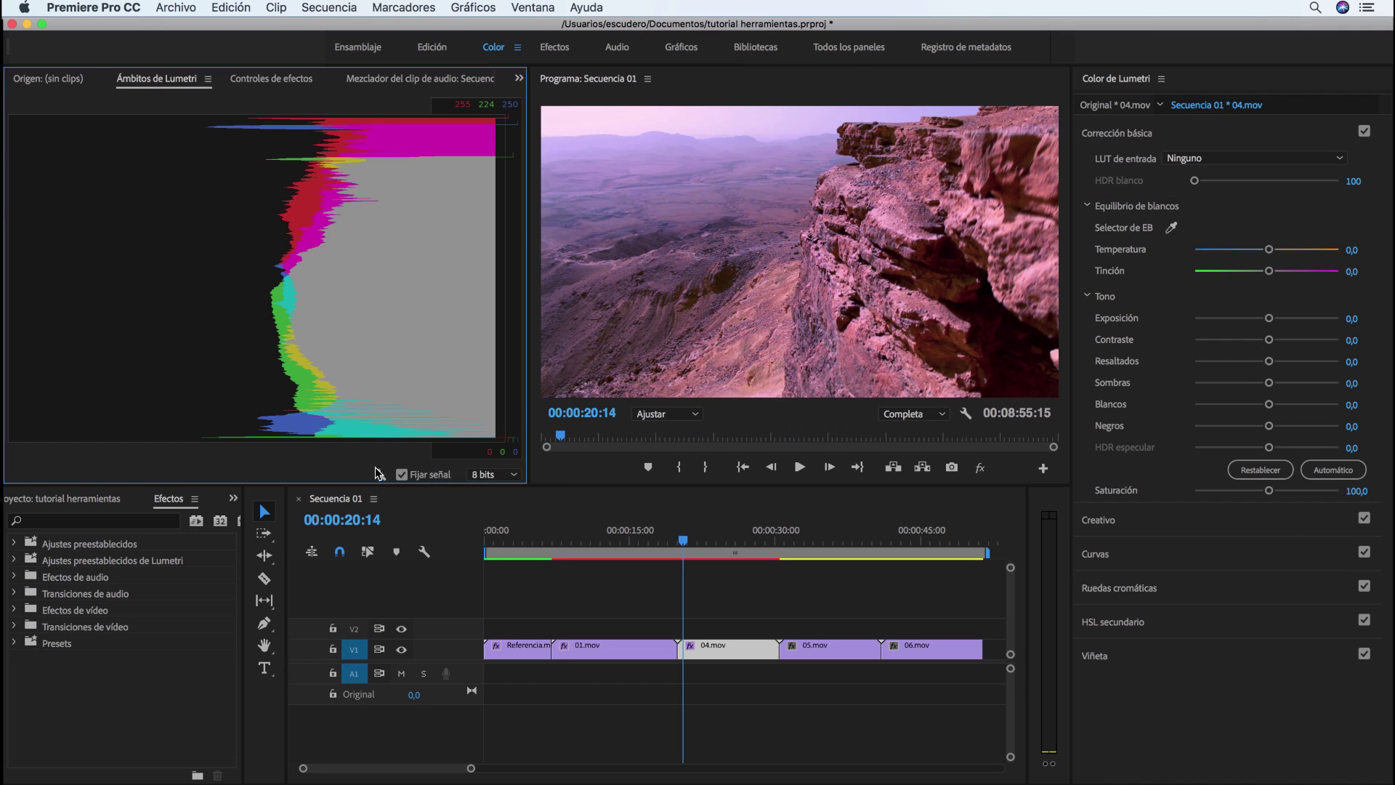
- Set the Lumetri scope to the RGB Parade preset
{"action": "left_click", "coordinate": [378, 473]}
{"action": "mouse_move", "coordinate": [410, 572]}
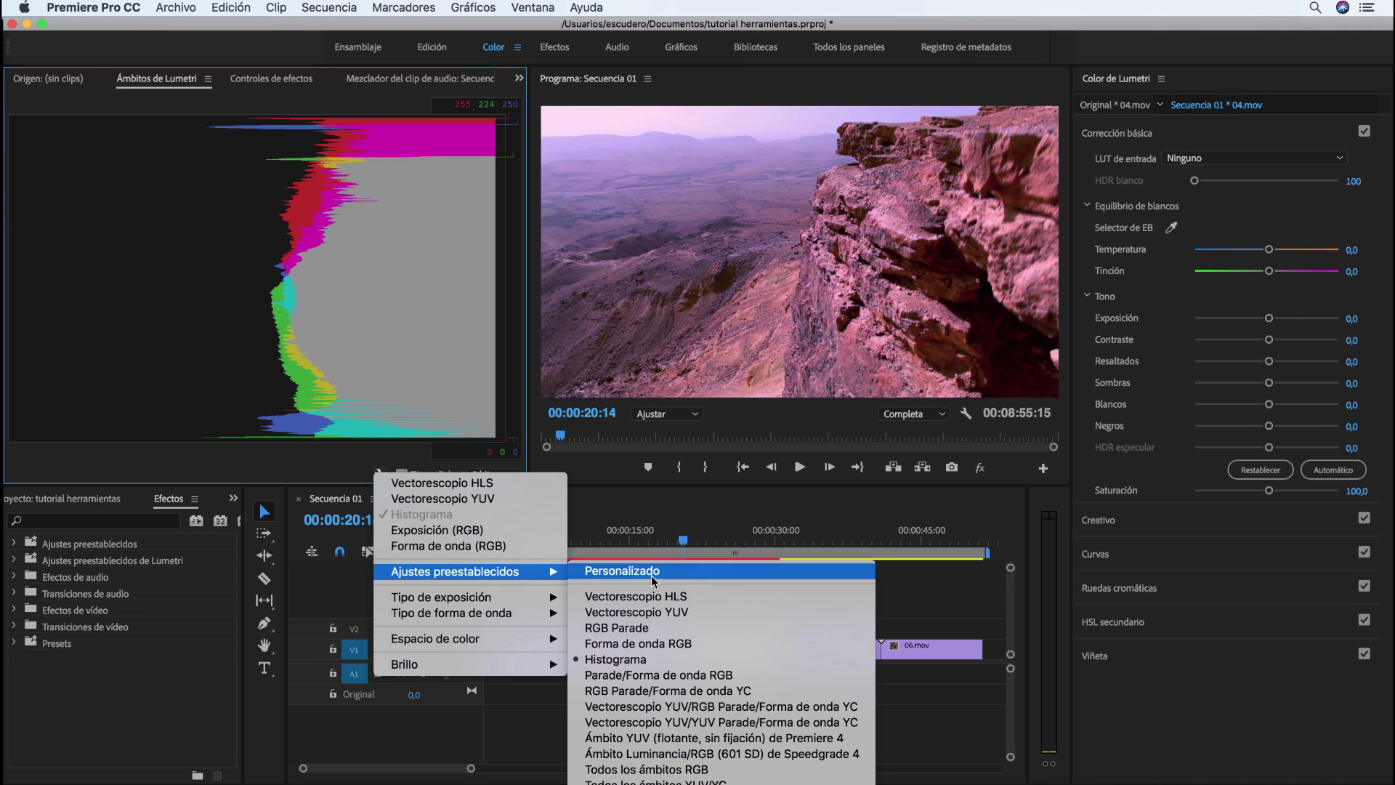
{"action": "left_click", "coordinate": [686, 628]}
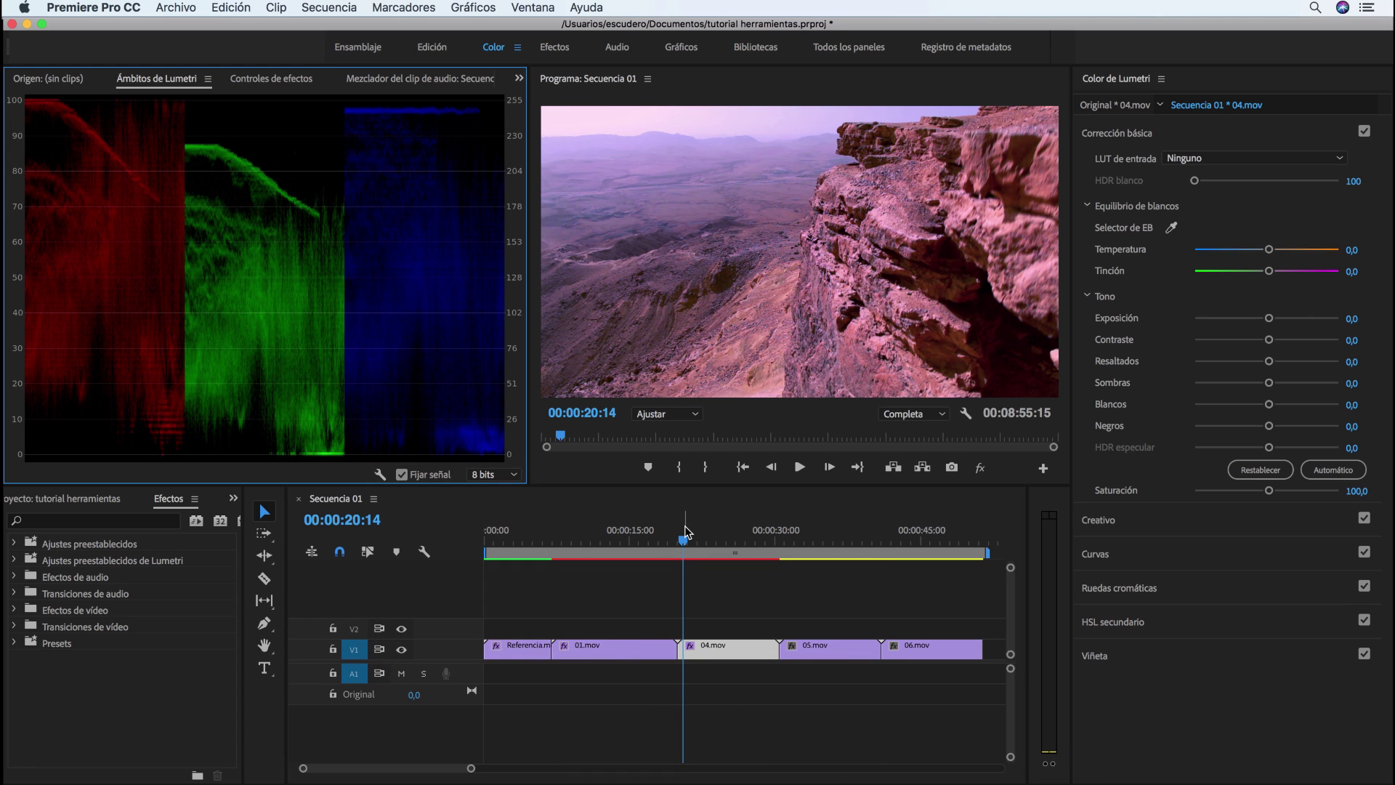
- Drag the desert clip's green curve top endpoint left to boost green highlights
{"action": "left_click", "coordinate": [1122, 556]}
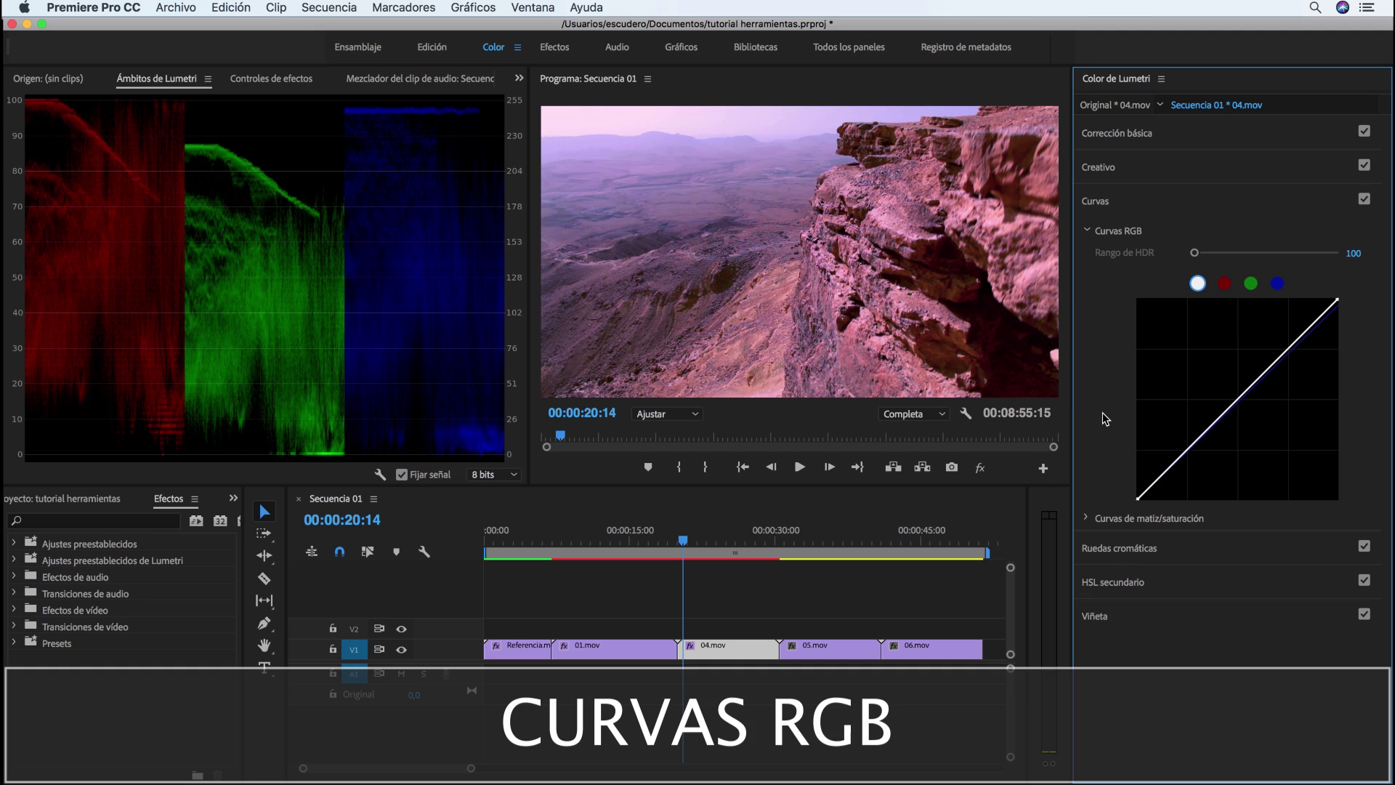
{"action": "left_click", "coordinate": [1252, 285]}
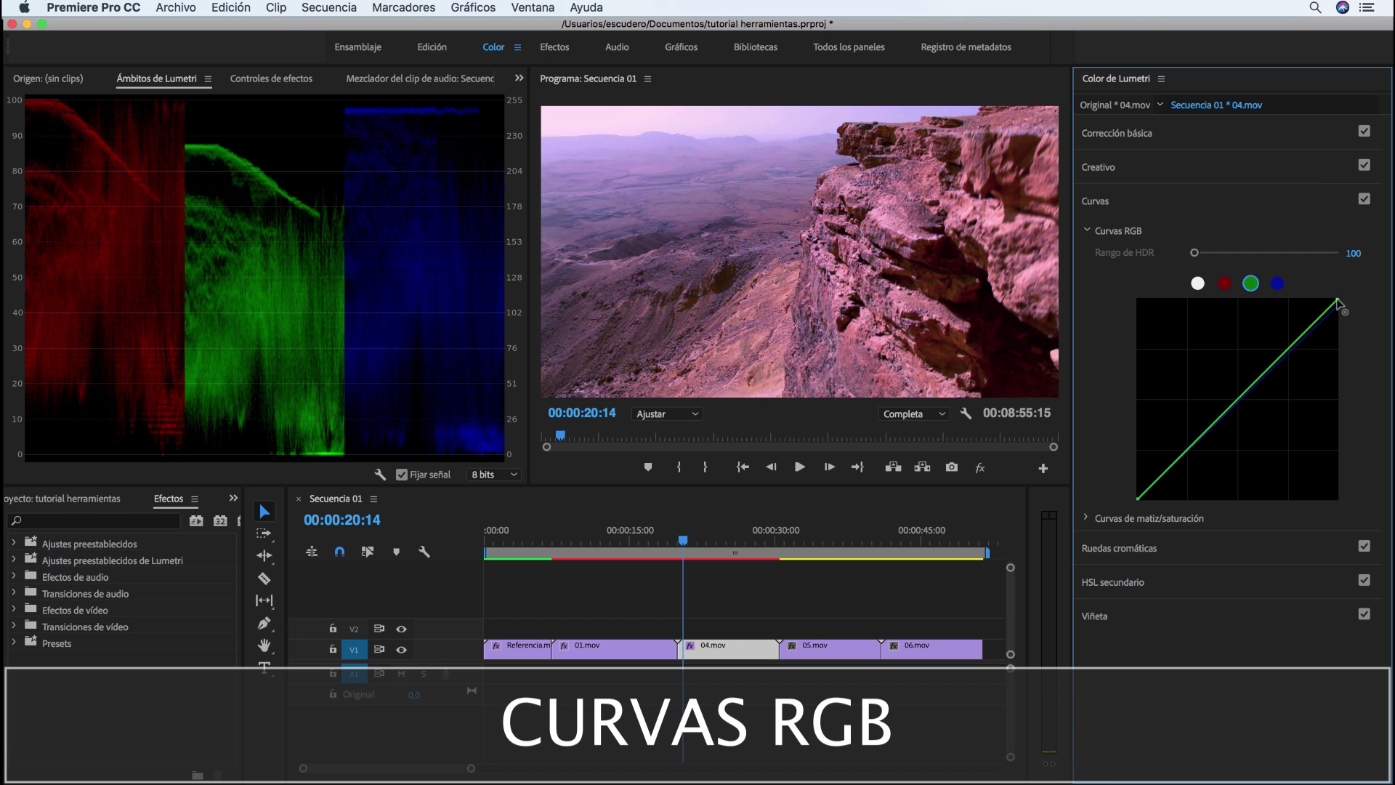
{"action": "left_click_drag", "start_coordinate": [1339, 299], "coordinate": [1314, 297]}
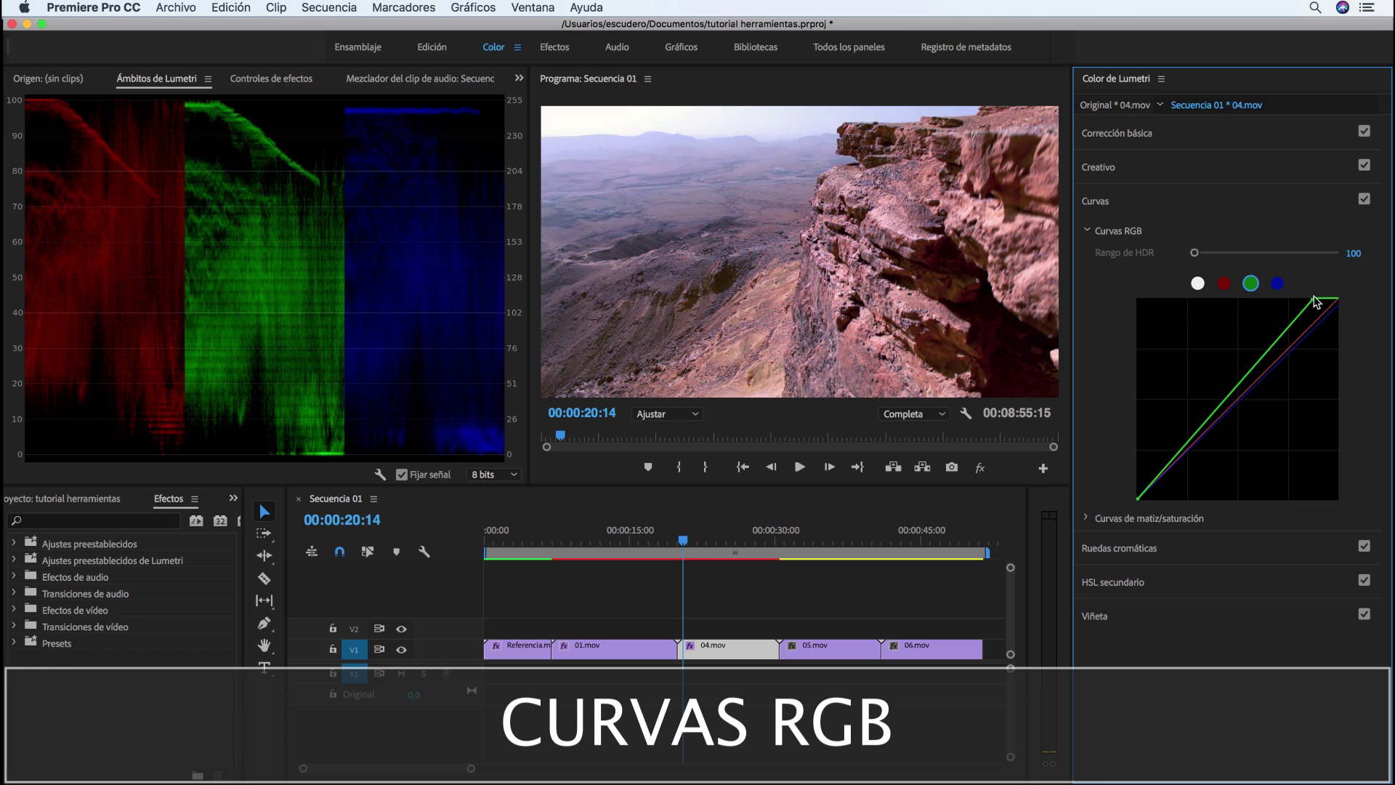
- Show the YUV vectorscope and lower the desert clip's red curve top point to reduce its red cast
{"action": "left_click", "coordinate": [379, 474]}
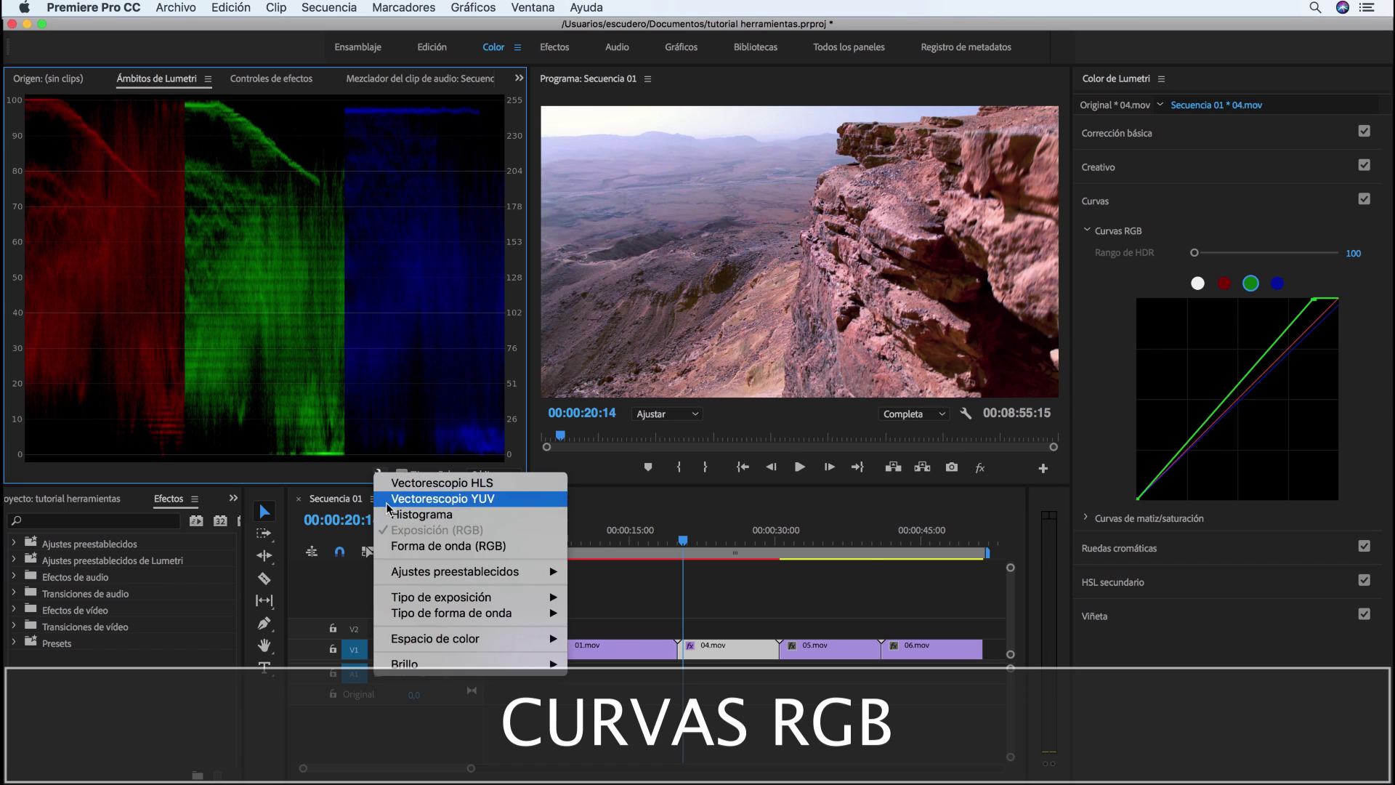
{"action": "mouse_move", "coordinate": [508, 571]}
{"action": "left_click", "coordinate": [592, 615]}
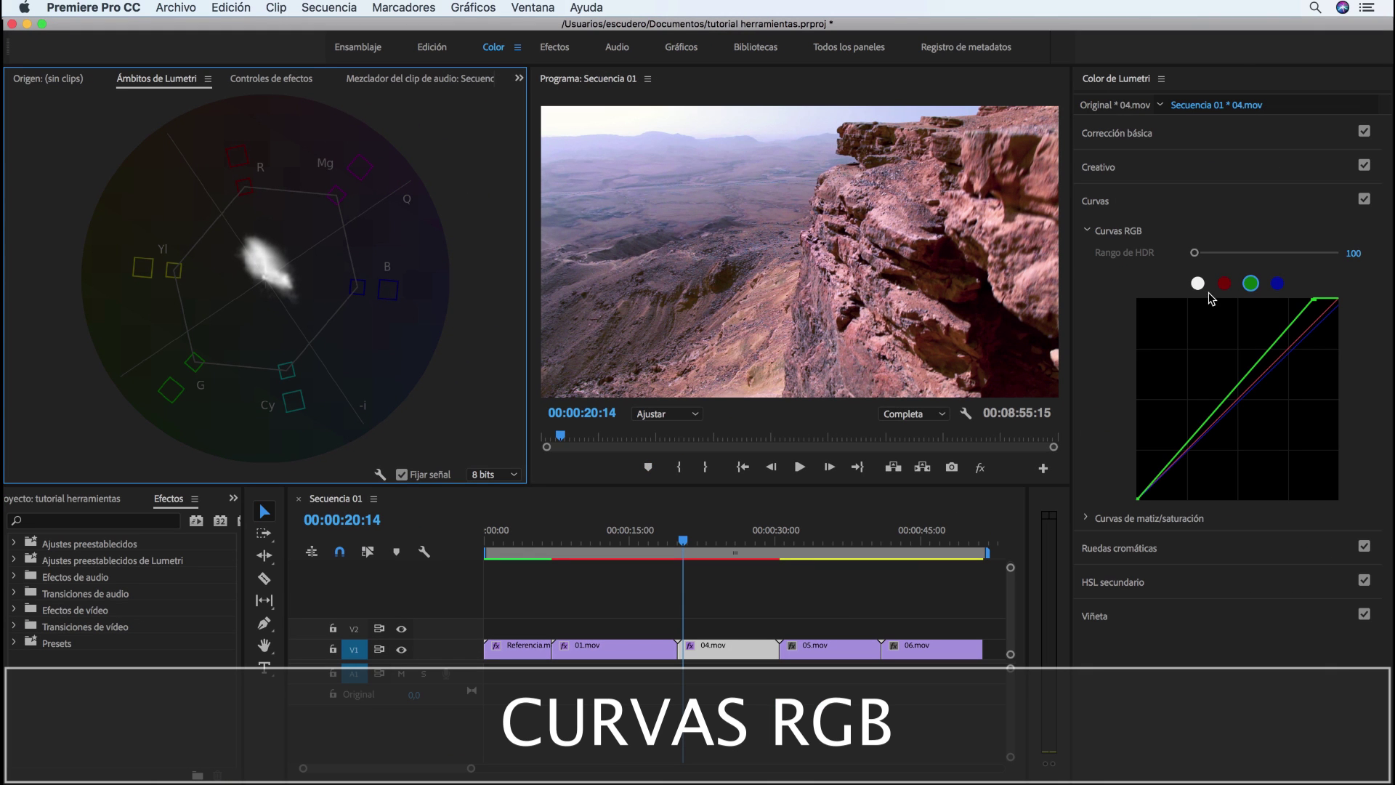
{"action": "left_click", "coordinate": [1224, 284]}
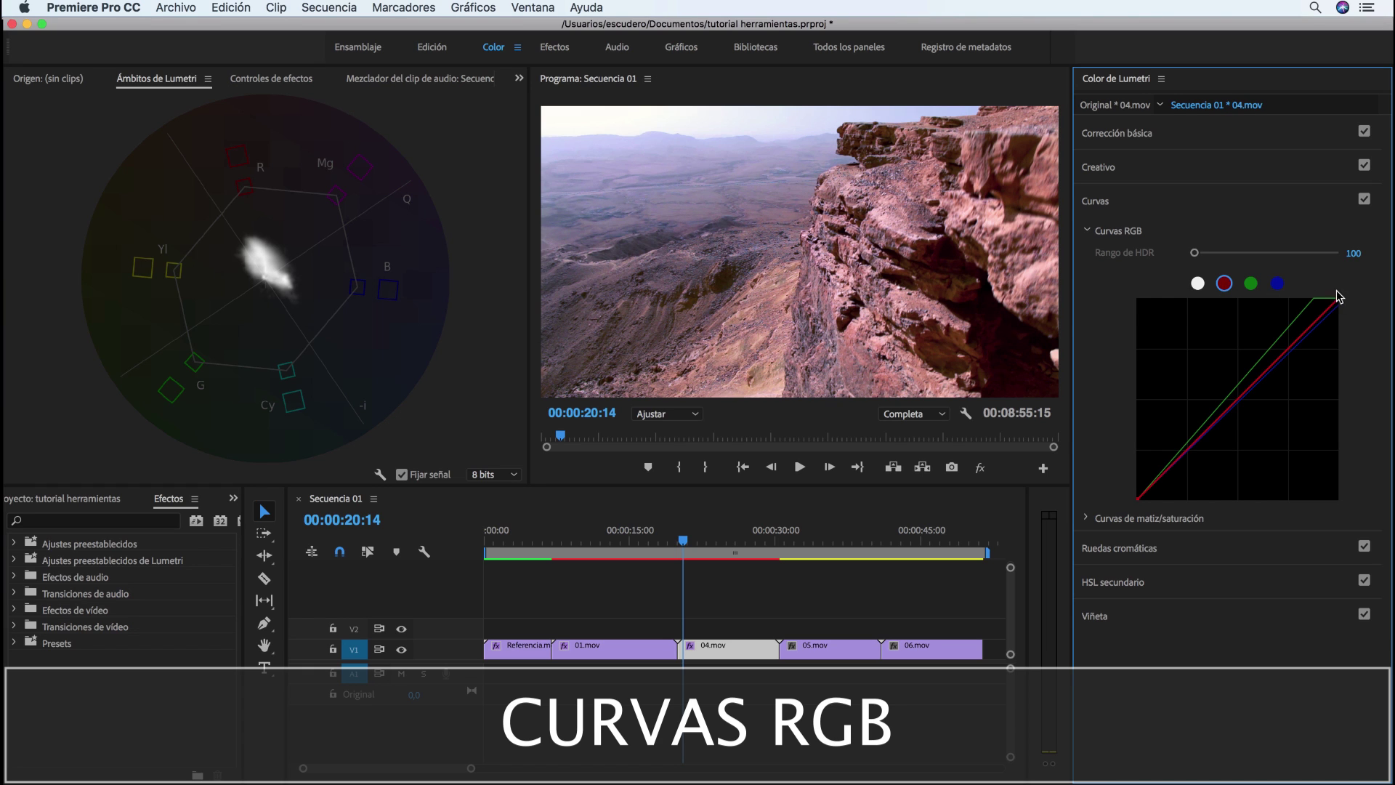
{"action": "left_click_drag", "start_coordinate": [1338, 299], "coordinate": [1343, 328]}
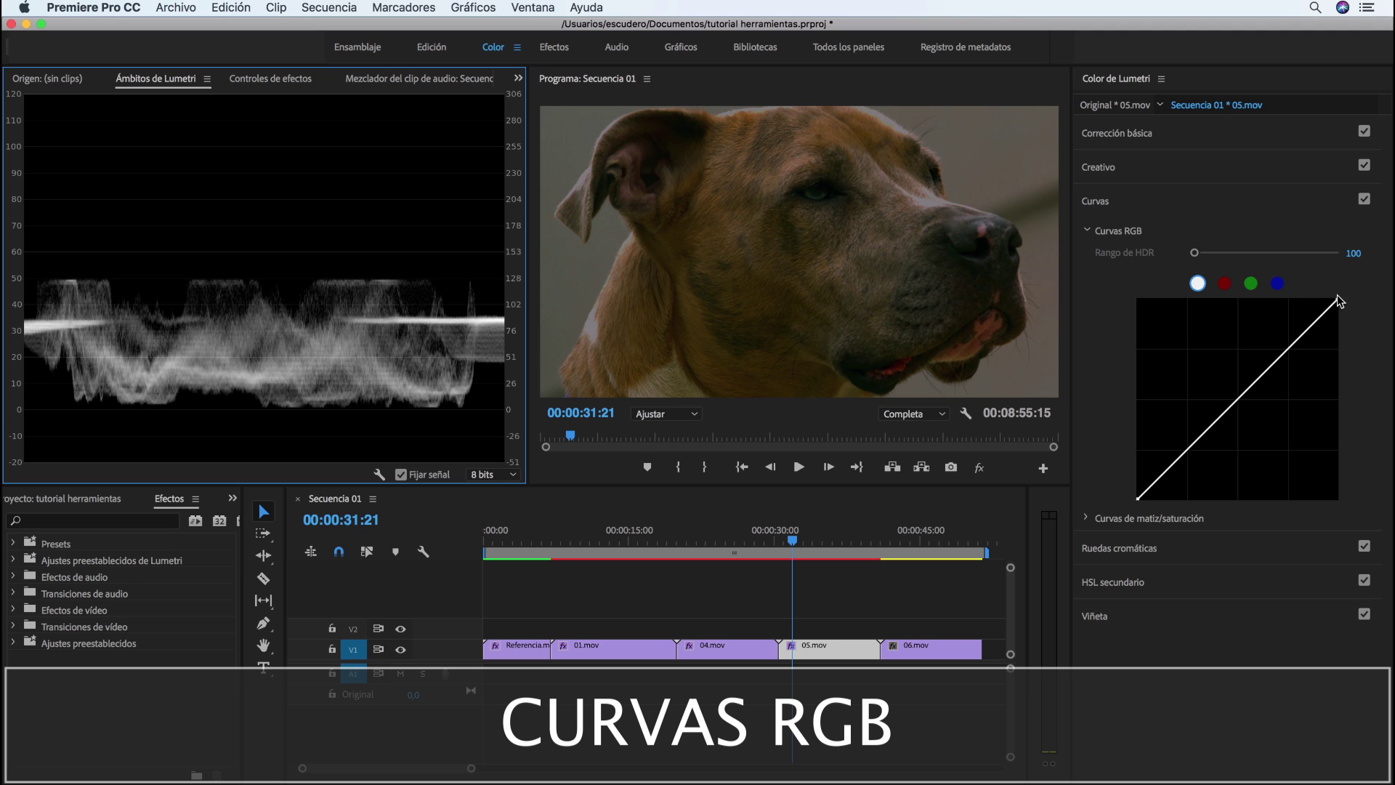
- Steepen the dog clip's master RGB curve at the top to brighten it, then display the YUV vectorscope
{"action": "left_click_drag", "start_coordinate": [1340, 302], "coordinate": [1238, 298]}
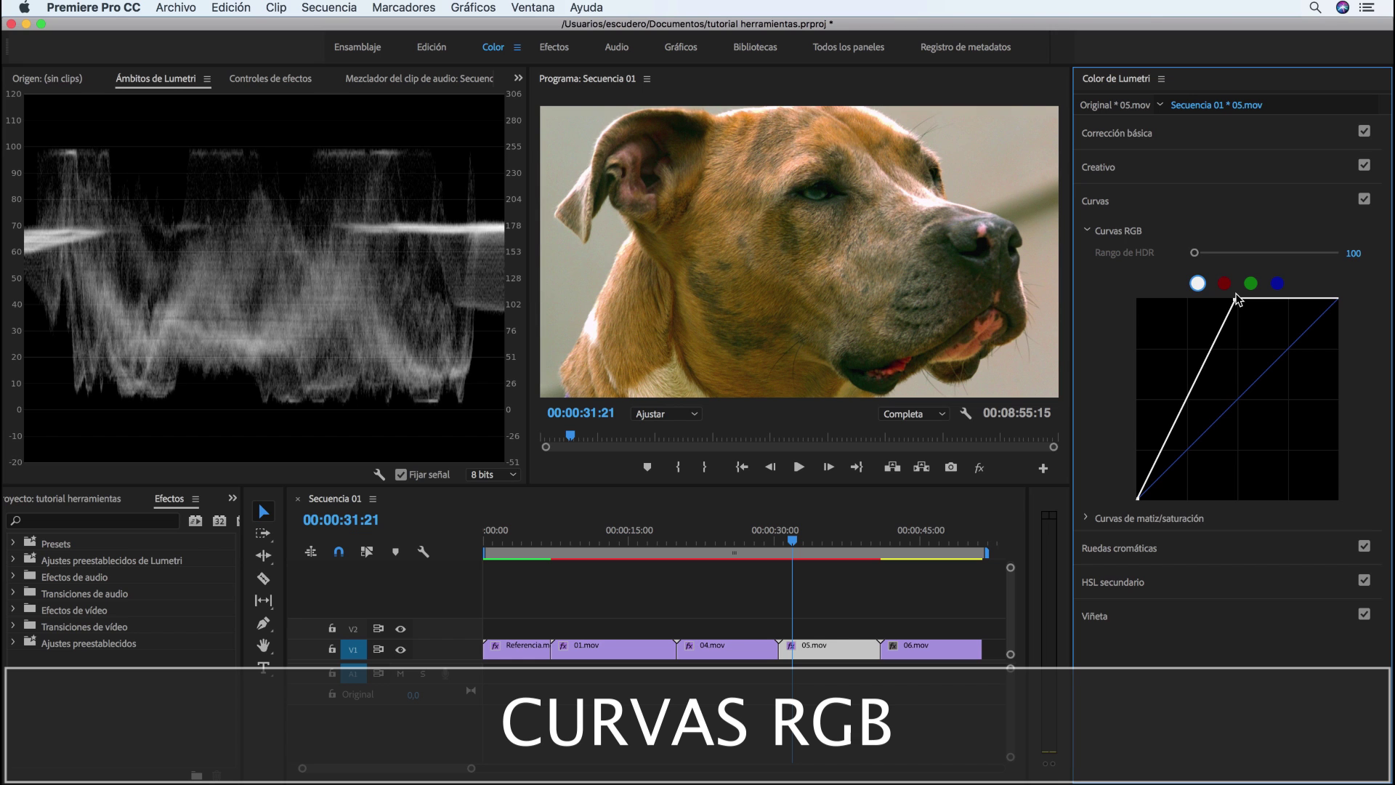
{"action": "left_click", "coordinate": [379, 474]}
{"action": "mouse_move", "coordinate": [480, 574]}
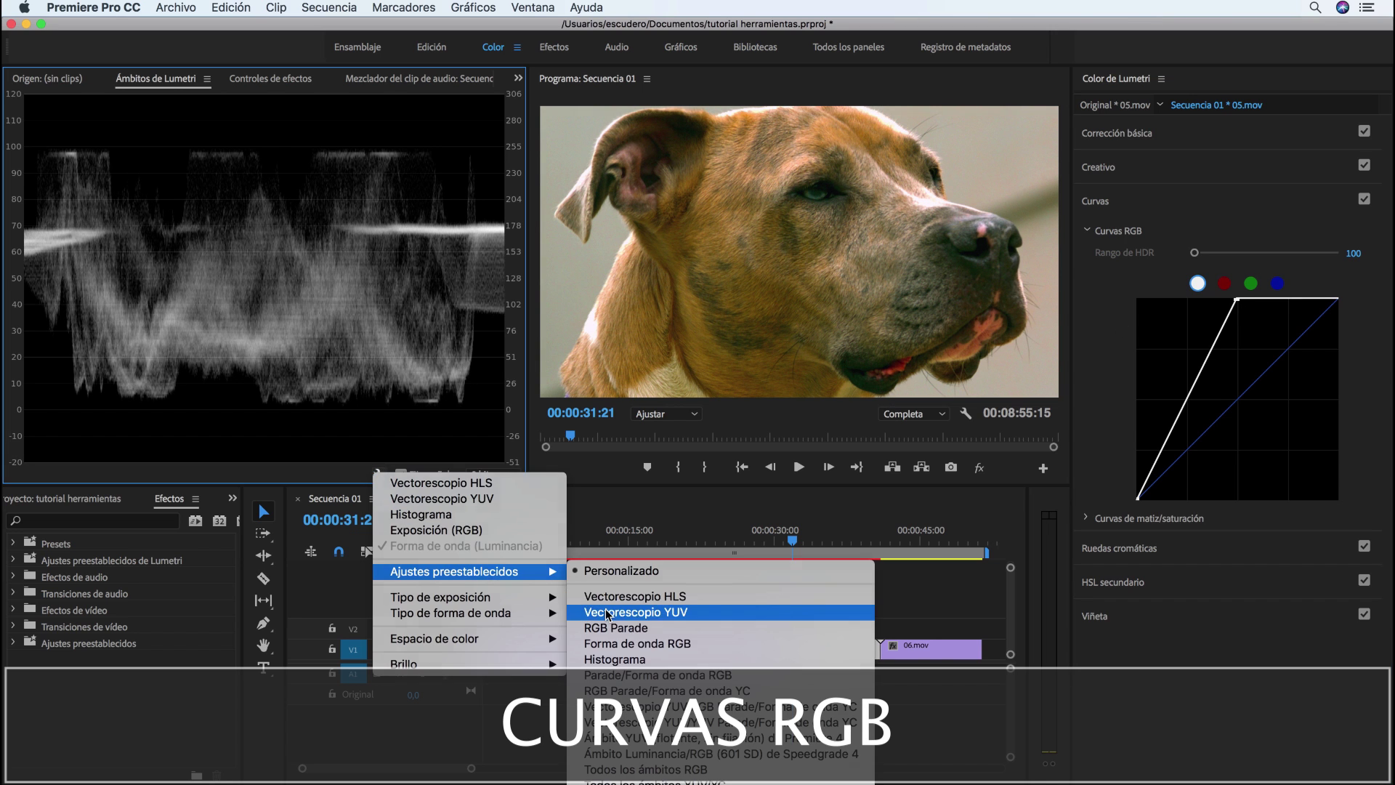
{"action": "left_click", "coordinate": [609, 613]}
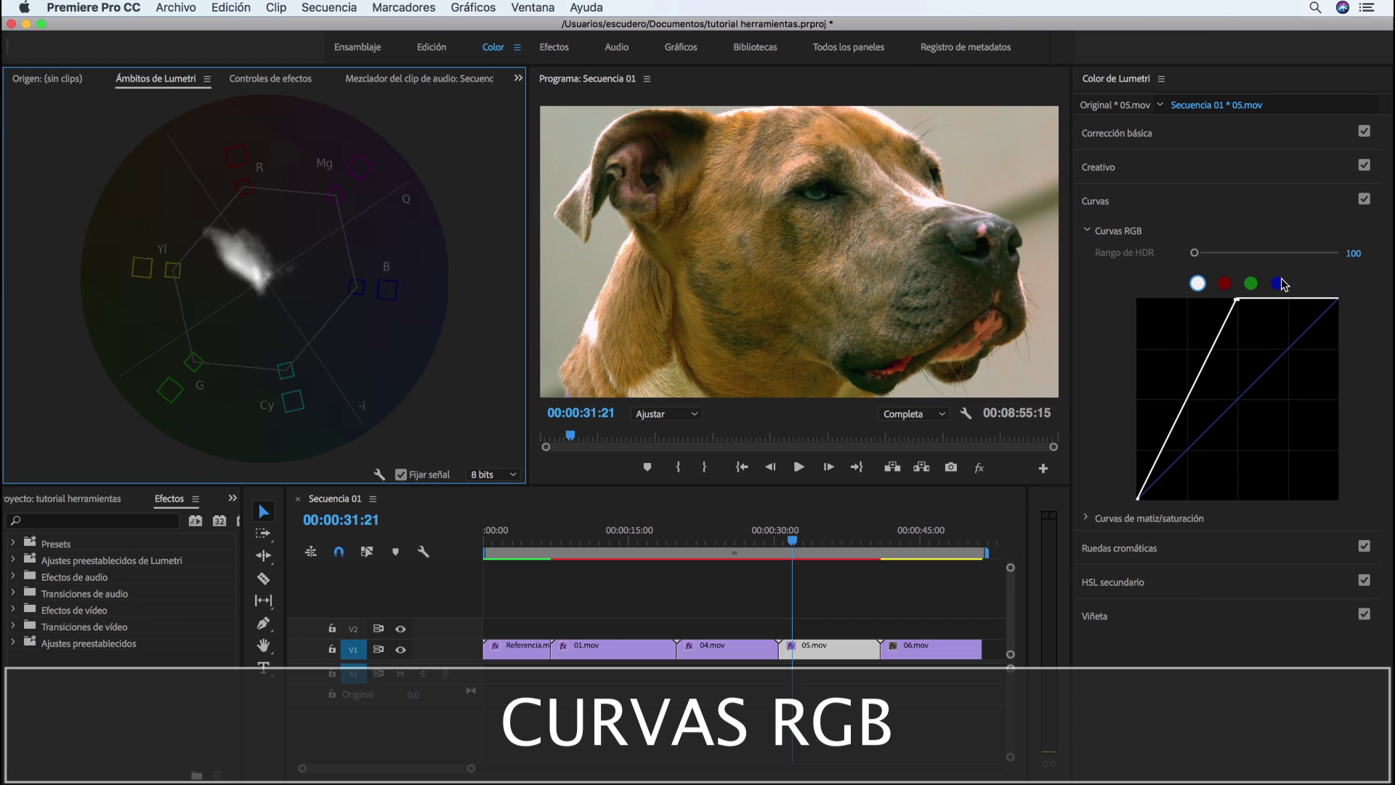
- Raise a point on the dog clip's blue curve to add blue and set Saturación to 91,4
{"action": "left_click", "coordinate": [1279, 283]}
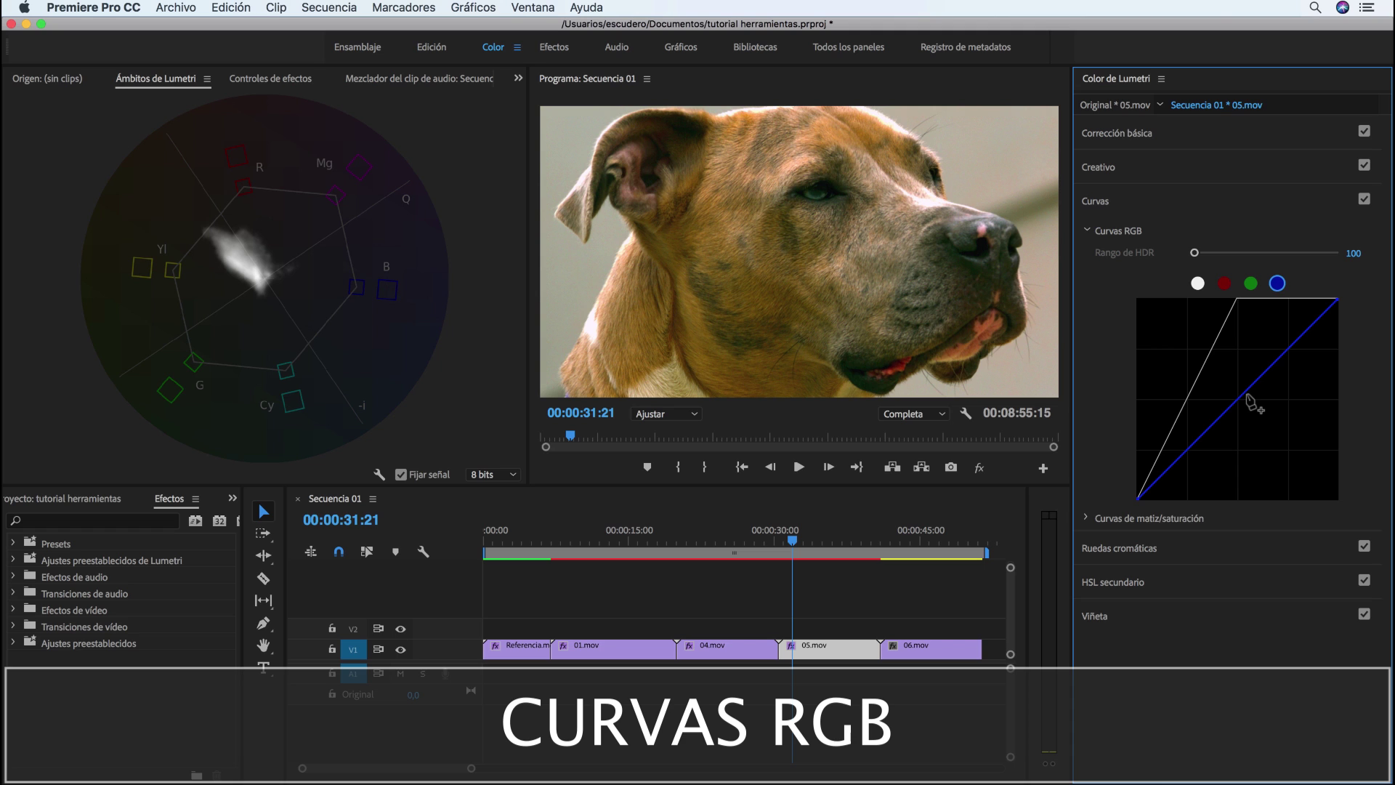
{"action": "left_click", "coordinate": [1244, 393]}
{"action": "left_click_drag", "start_coordinate": [1244, 393], "coordinate": [1239, 389]}
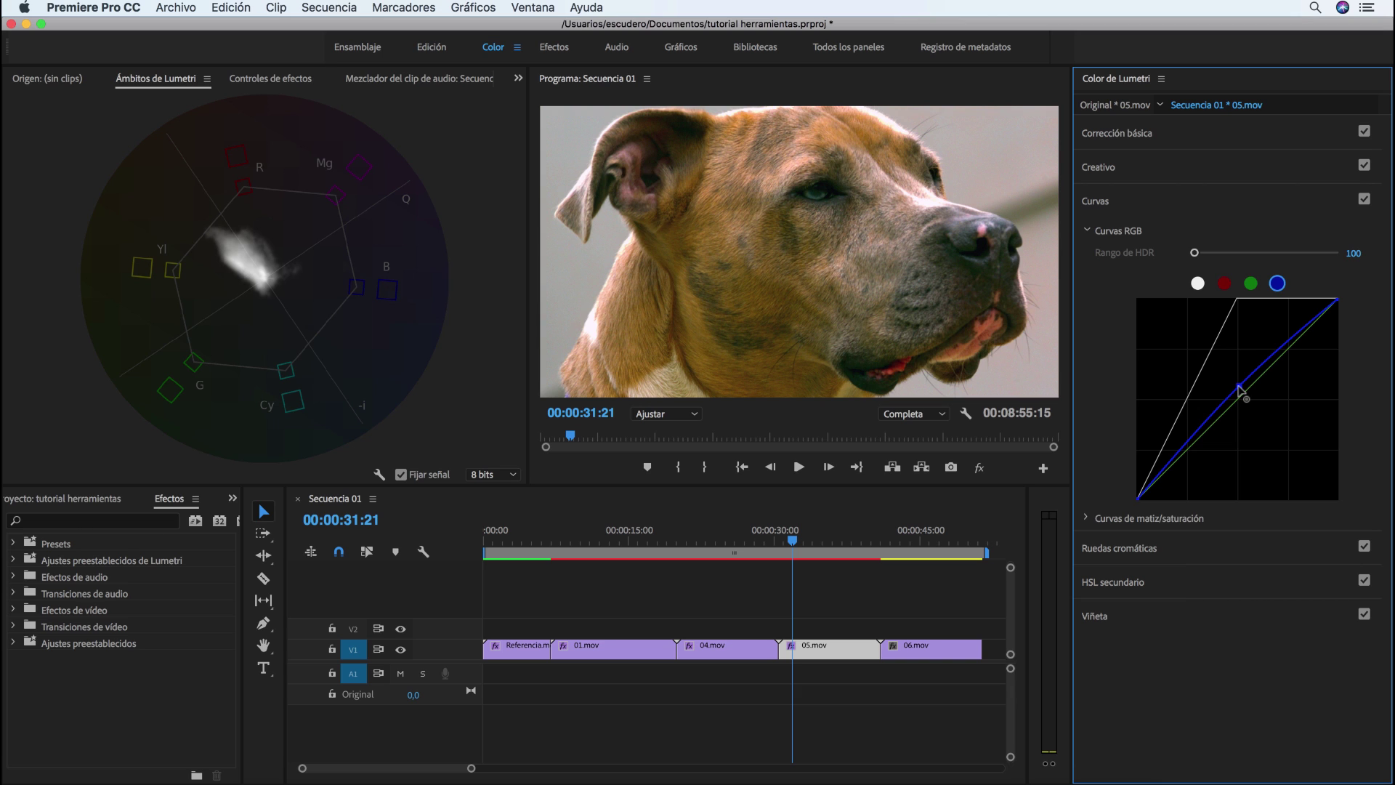
{"action": "left_click", "coordinate": [1140, 135]}
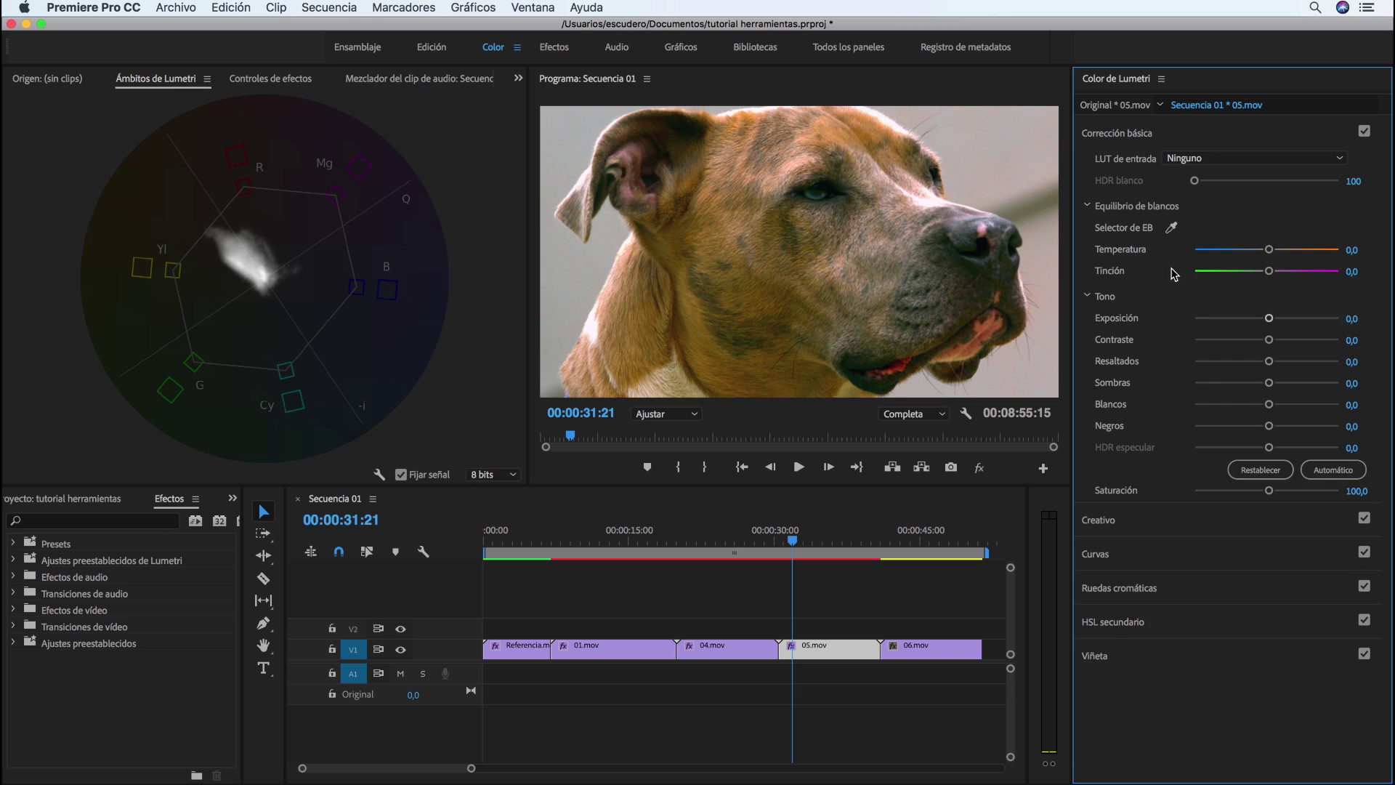
{"action": "left_click_drag", "start_coordinate": [1269, 490], "coordinate": [1264, 495]}
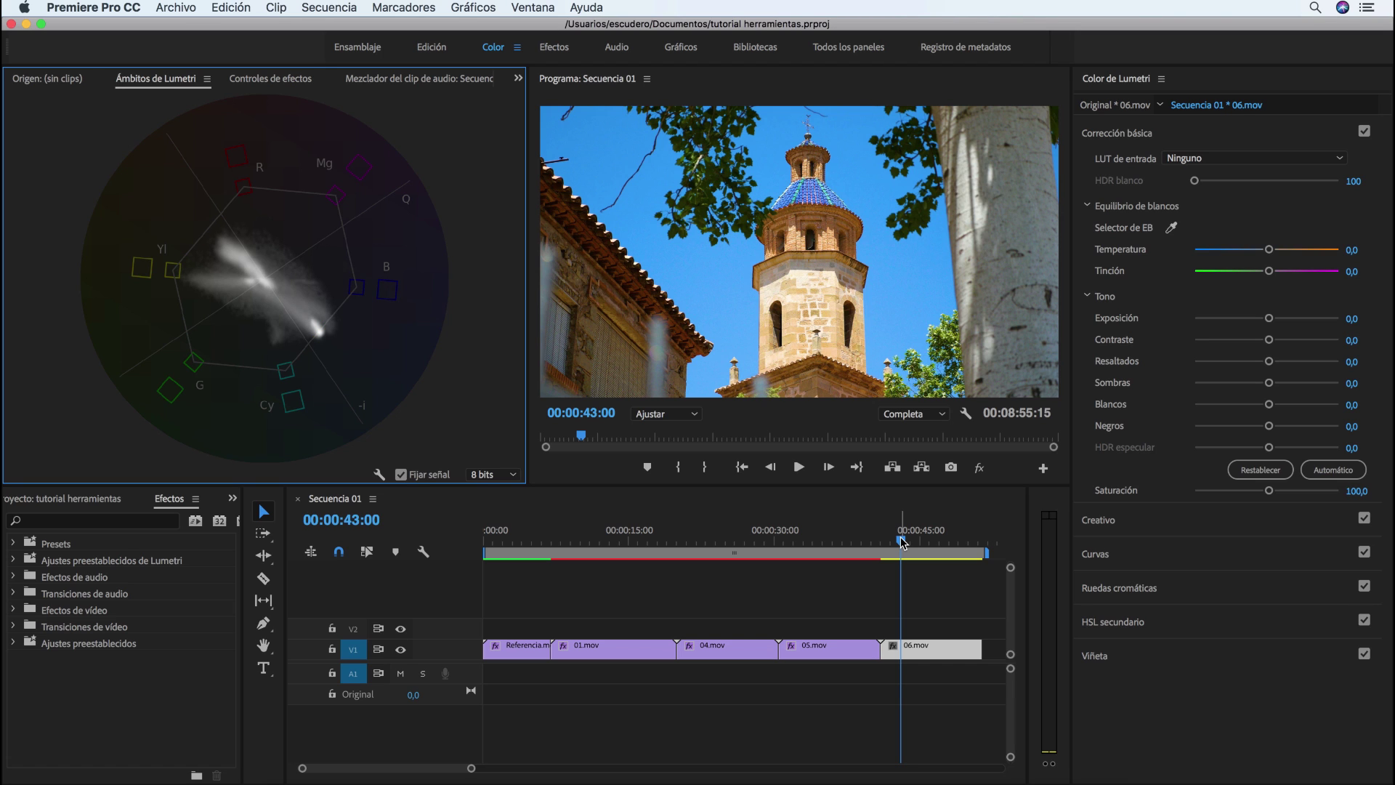
- Lower the church-tower clip 06.mov's Saturación to 54,9
{"action": "left_click_drag", "start_coordinate": [1266, 490], "coordinate": [1234, 491]}
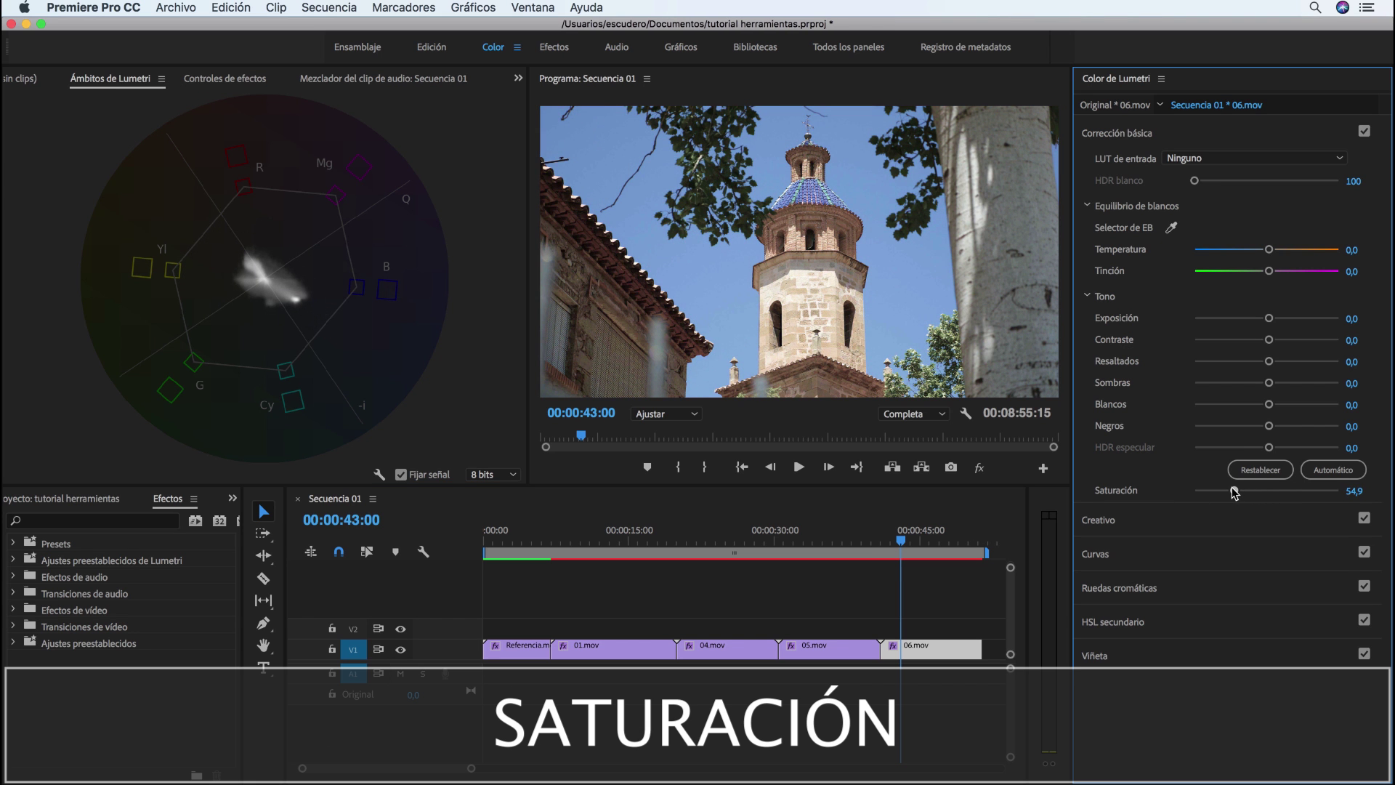